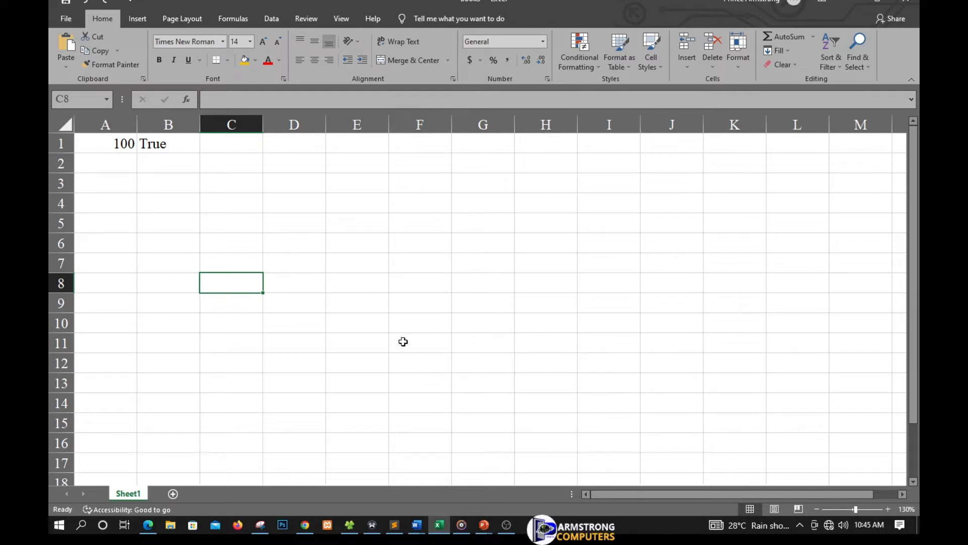
Switch to the PowerPoint presentation to read the IF function "Example 1" slide, and return to the Excel worksheet.
{"action": "left_click", "coordinate": [488, 524]}
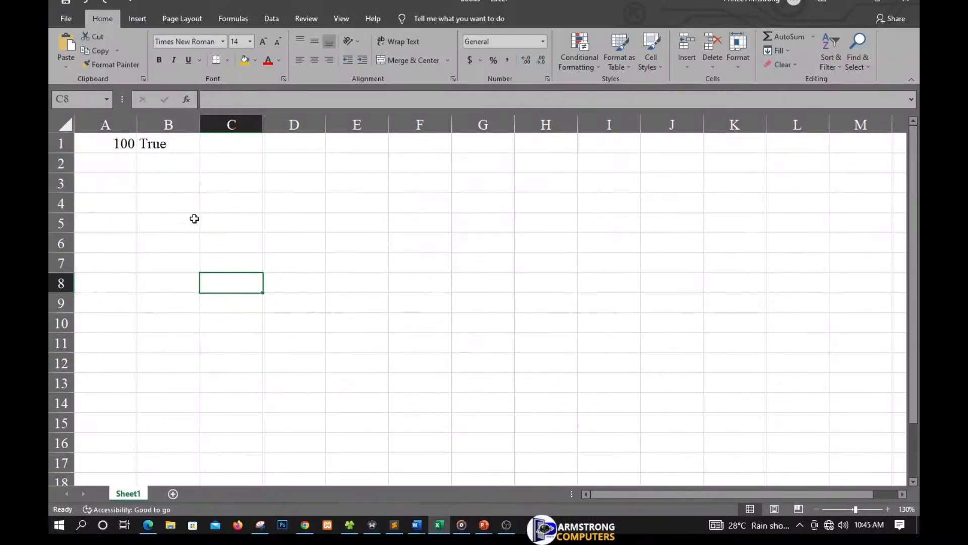
{"action": "scroll", "coordinate": [194, 219], "scroll_direction": "up", "scroll_amount": 1}
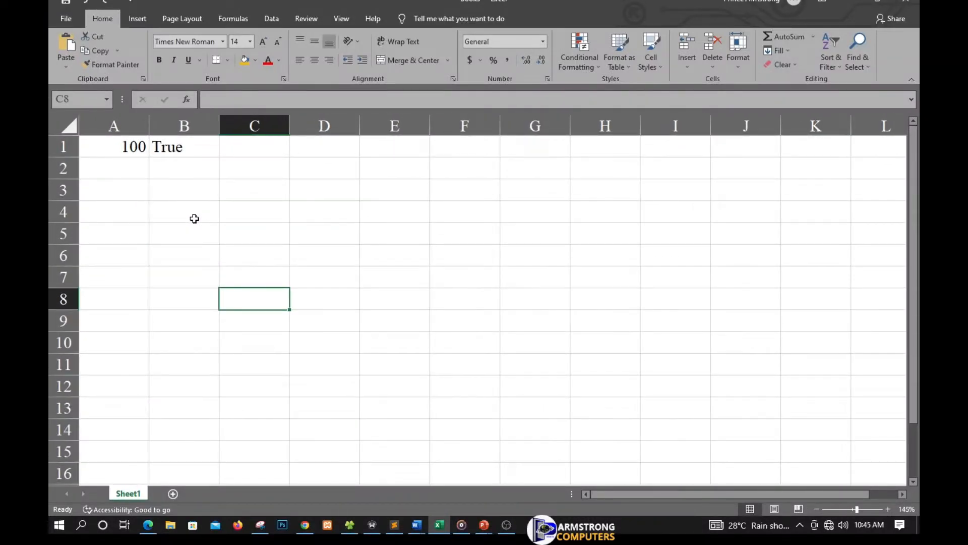
Inspect the IF formula in cell B1 and leave it as it is.
{"action": "left_click", "coordinate": [172, 149]}
{"action": "double_click", "coordinate": [172, 149]}
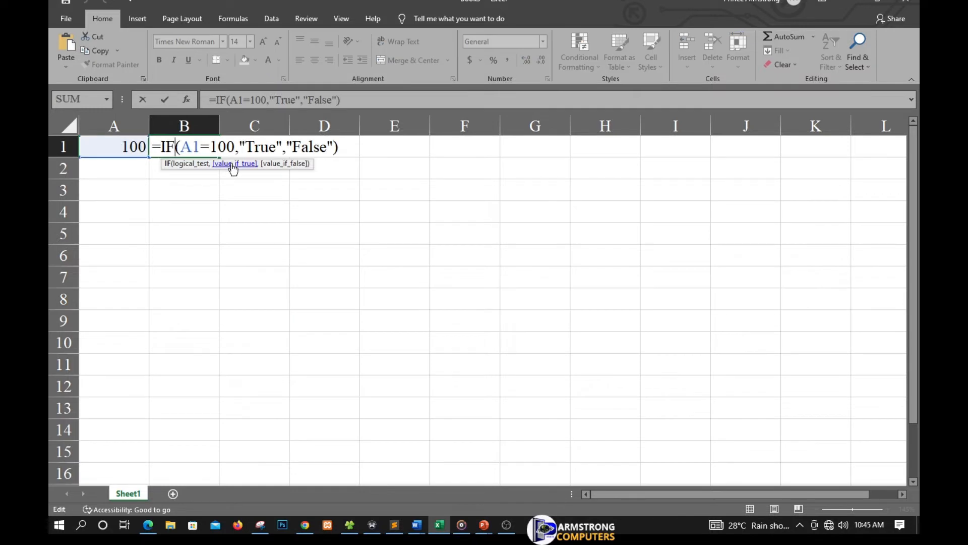
{"action": "key", "text": "Return"}
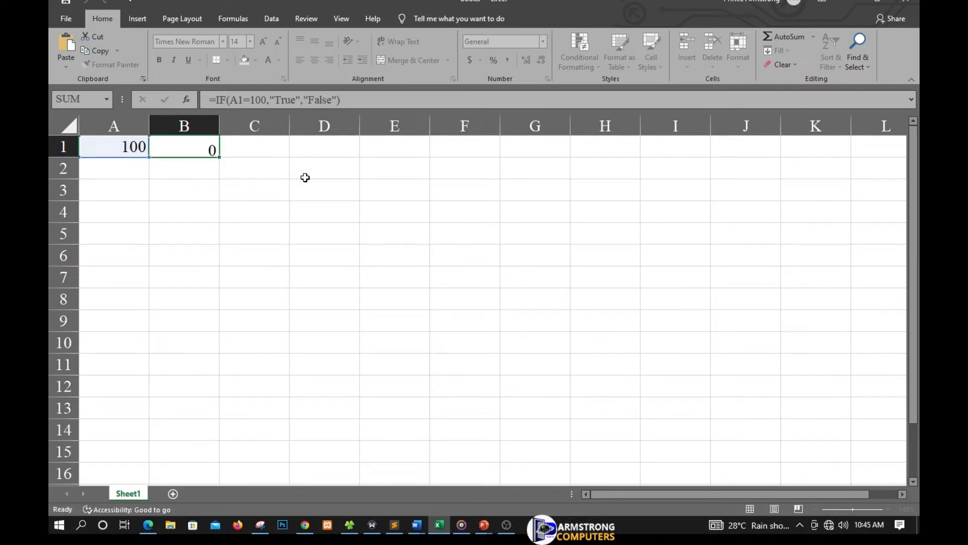
Set the value in cell A1 to 150 to test the IF formula.
{"action": "left_click", "coordinate": [137, 147]}
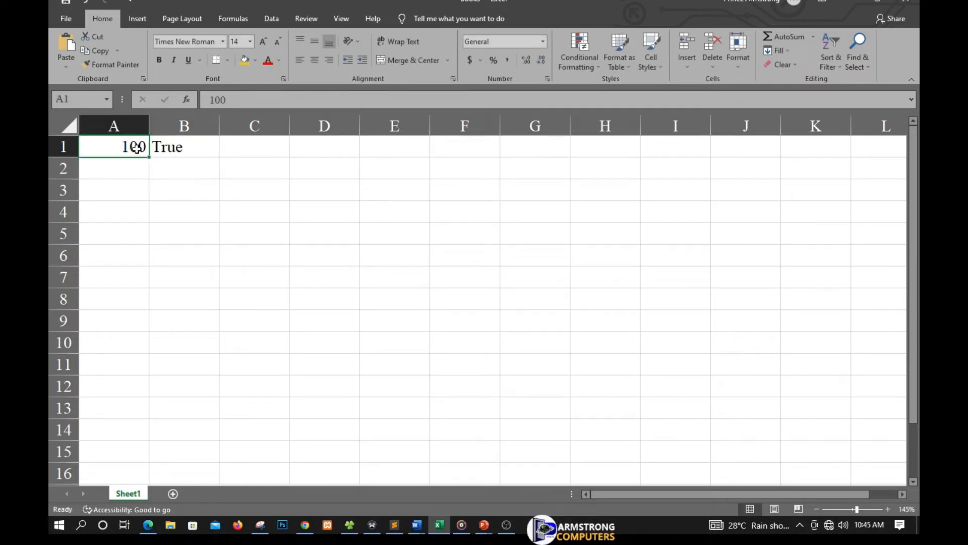
{"action": "type", "text": "150"}
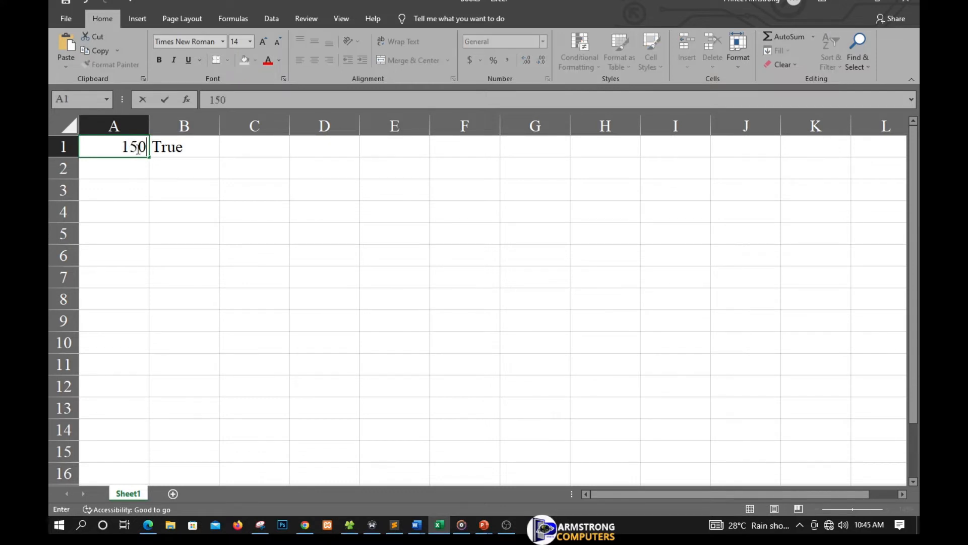
{"action": "key", "text": "Return"}
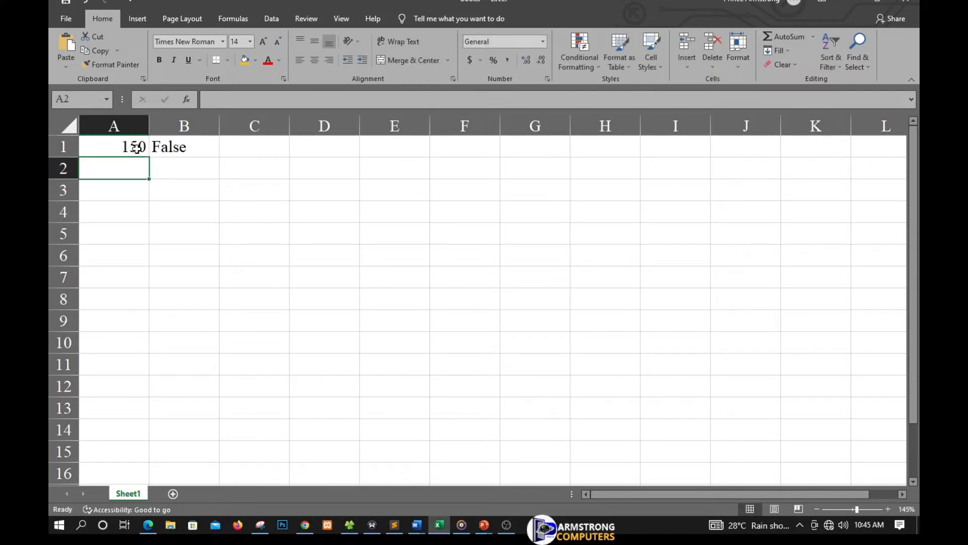
Remove the "False" text from the IF formula in B1, leaving its value-if-false argument blank, and review the edited formula.
{"action": "double_click", "coordinate": [176, 151]}
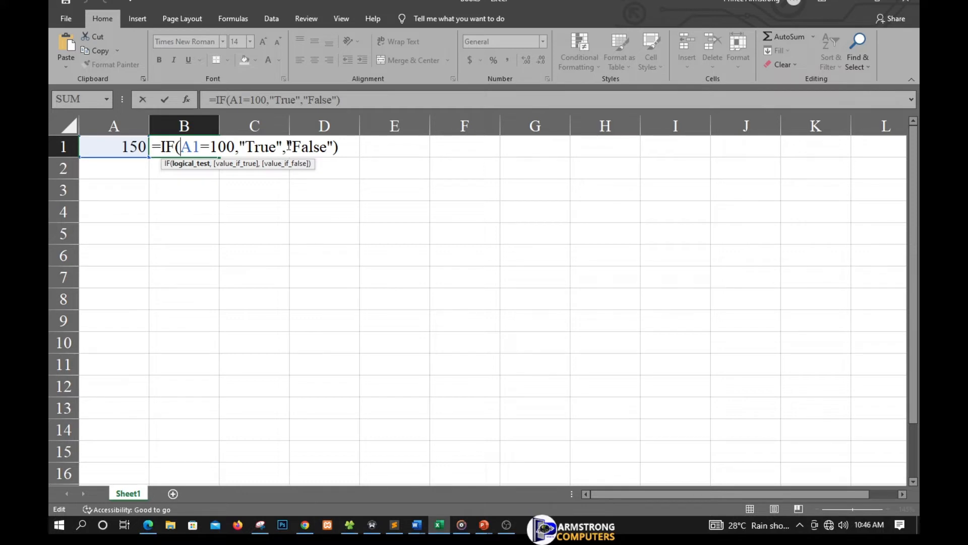
{"action": "left_click_drag", "start_coordinate": [286, 146], "coordinate": [332, 145]}
{"action": "key", "text": "BackSpace"}
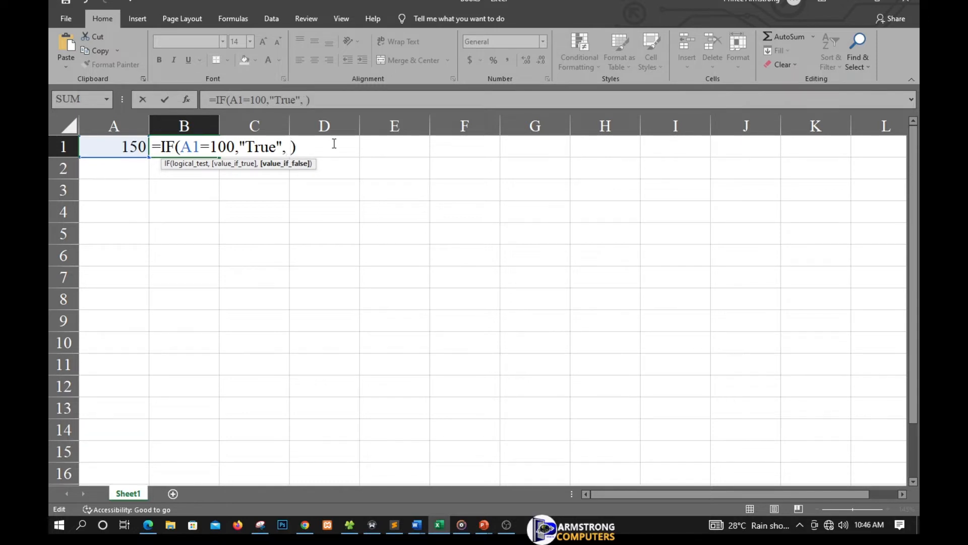
{"action": "key", "text": "Return"}
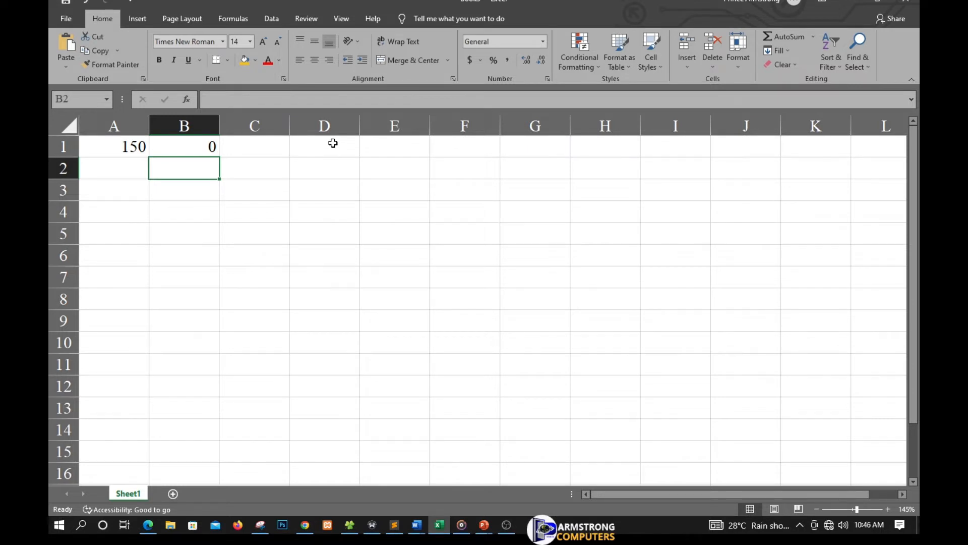
{"action": "double_click", "coordinate": [196, 148]}
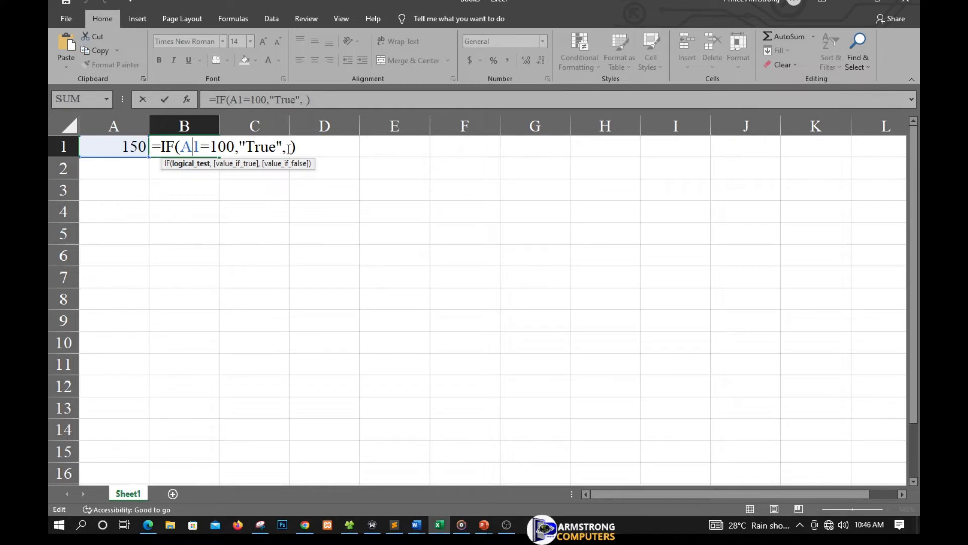
{"action": "key", "text": "Return"}
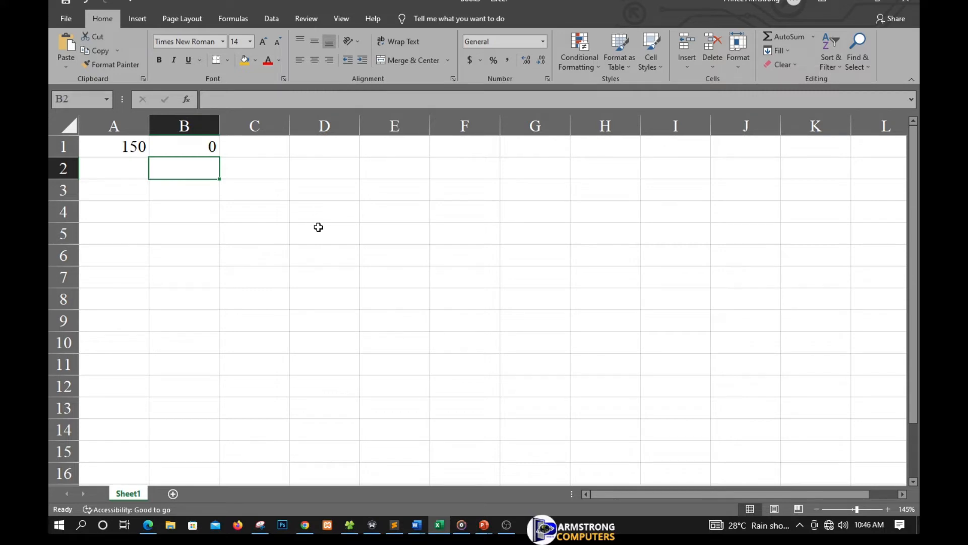
Clear the entire worksheet and enter the headings Date in A1 and Result in B1.
{"action": "key", "text": "ctrl+a"}
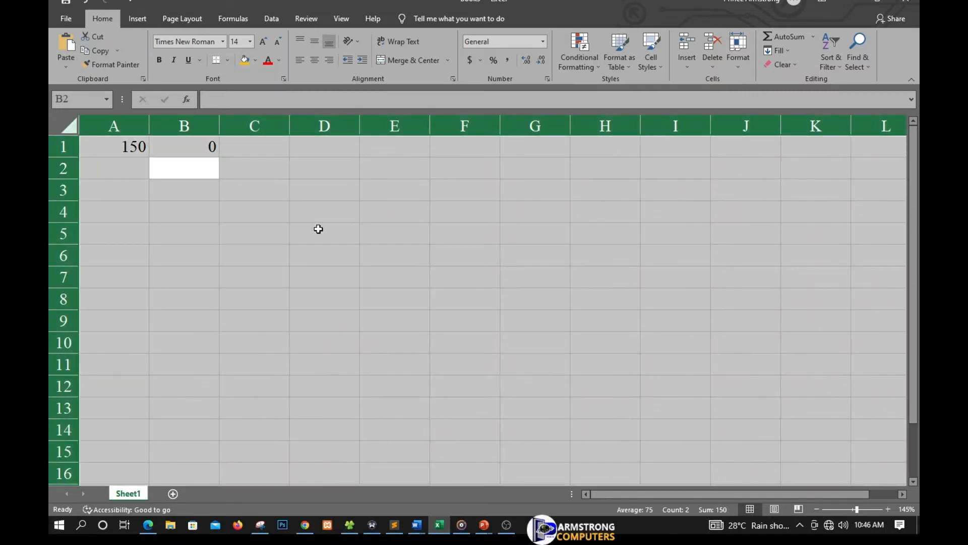
{"action": "key", "text": "Delete"}
{"action": "left_click", "coordinate": [130, 144]}
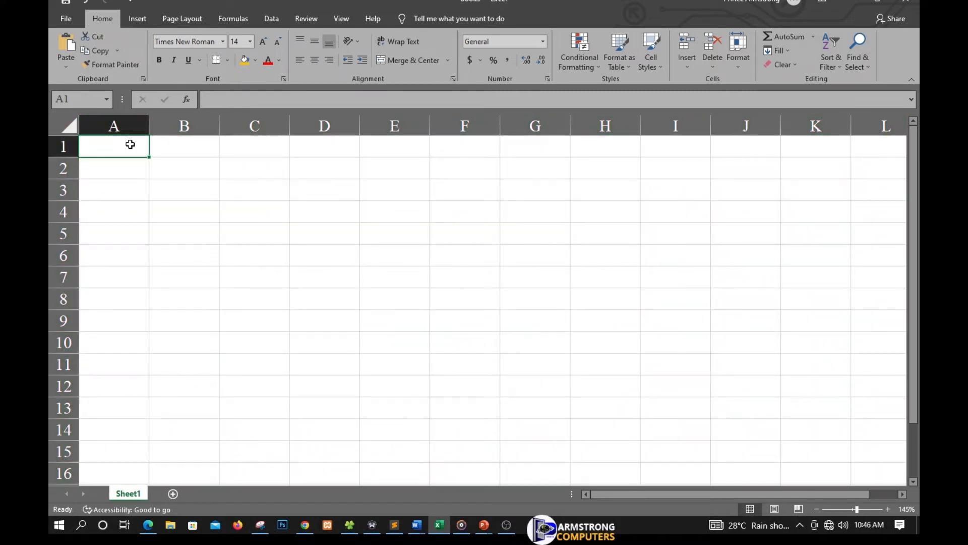
{"action": "type", "text": "Dat"}
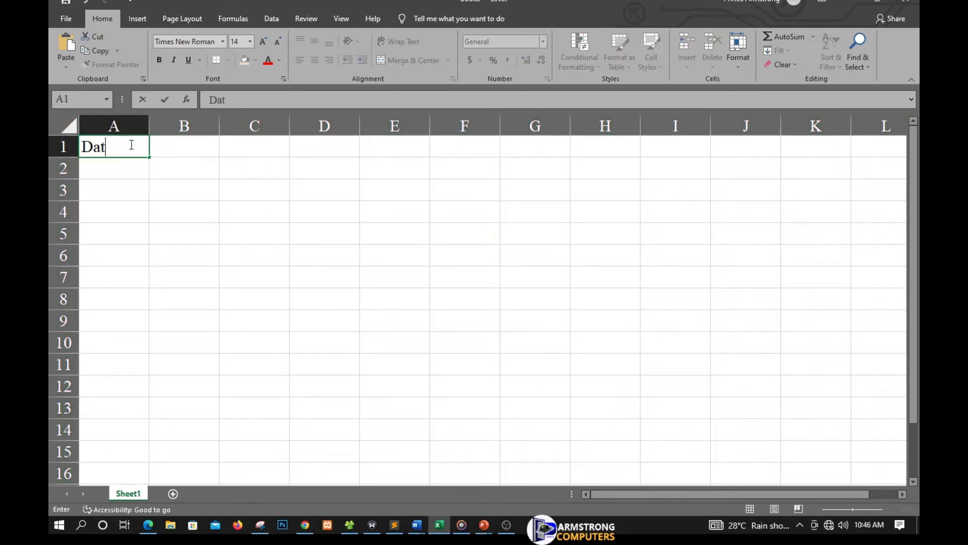
{"action": "type", "text": "e"}
{"action": "key", "text": "Tab"}
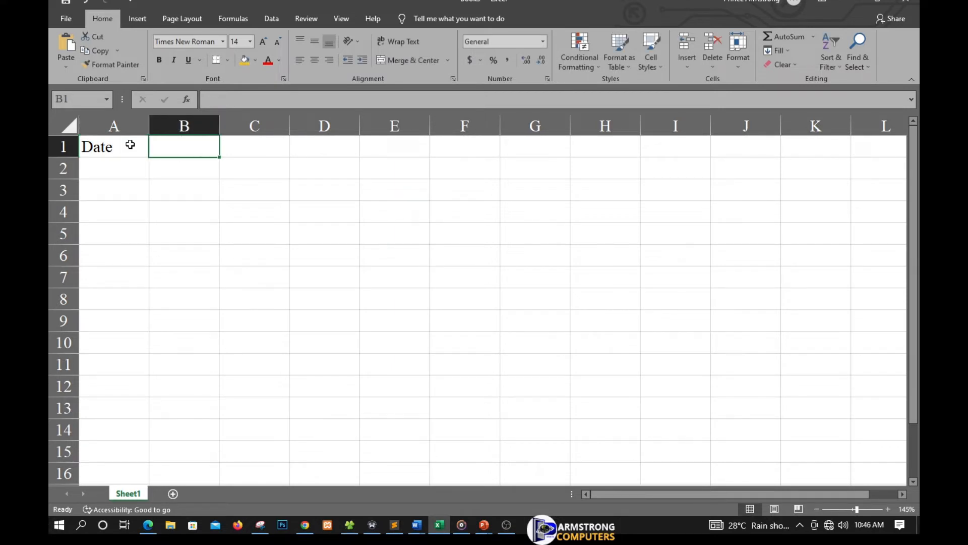
{"action": "type", "text": "R"}
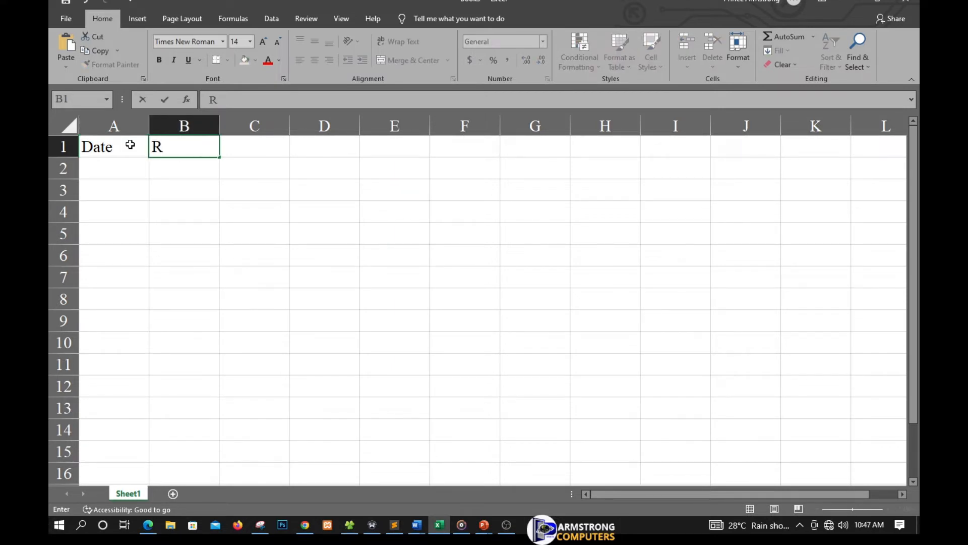
{"action": "type", "text": "esult"}
{"action": "key", "text": "Return"}
Enter the values 50, 150, 100, 200 and 97 under the Date heading in cells A2 to A6.
{"action": "key", "text": "Left"}
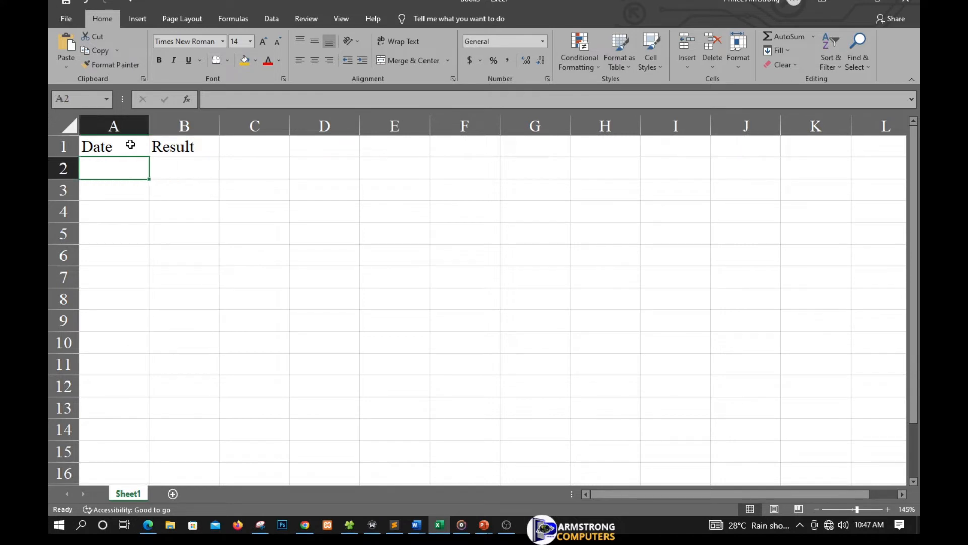
{"action": "type", "text": "50"}
{"action": "key", "text": "Return"}
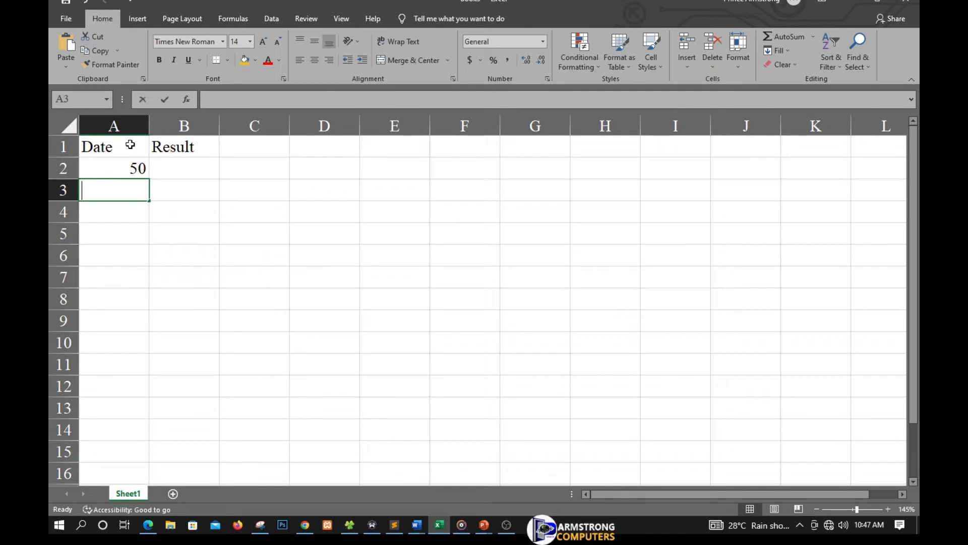
{"action": "type", "text": "150"}
{"action": "key", "text": "Return"}
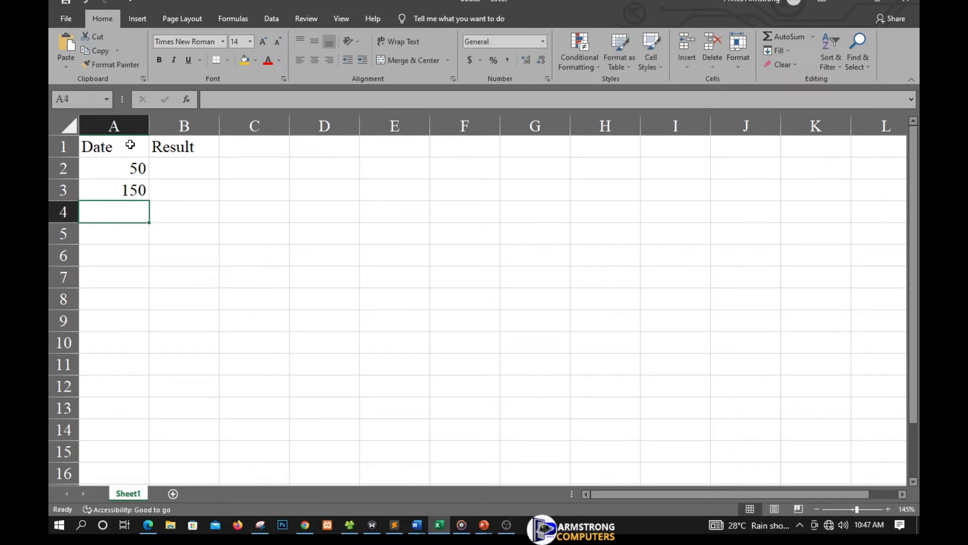
{"action": "type", "text": "100"}
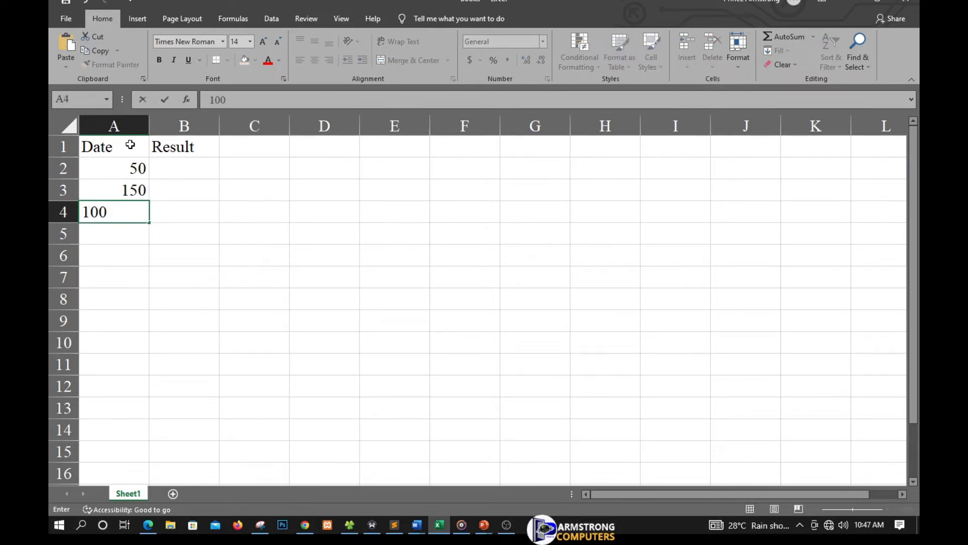
{"action": "key", "text": "Return"}
{"action": "type", "text": "200"}
{"action": "key", "text": "Return"}
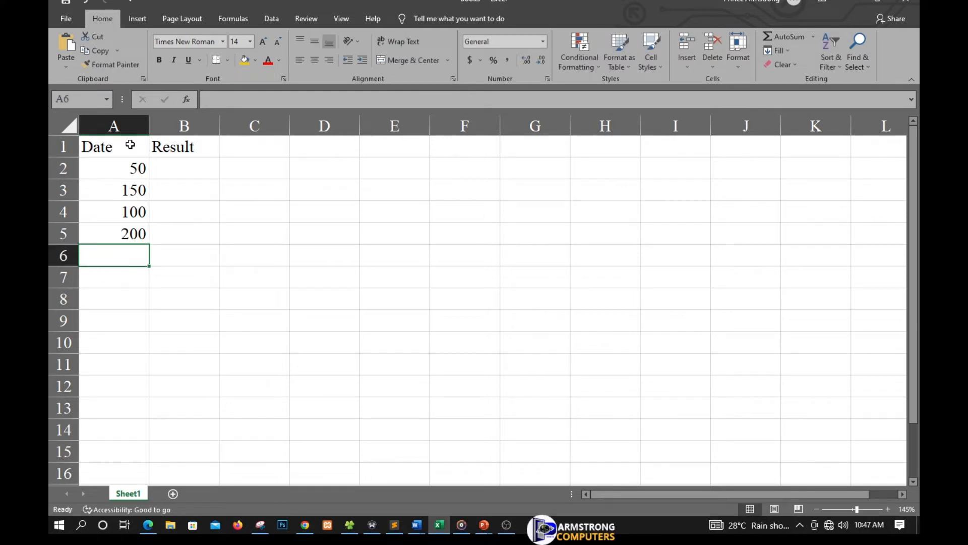
{"action": "type", "text": "97"}
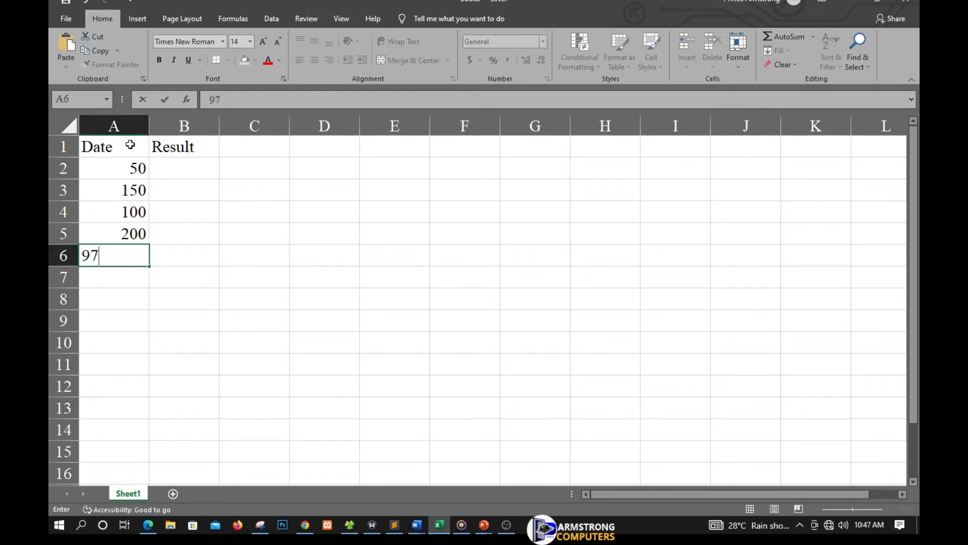
{"action": "left_click", "coordinate": [173, 161]}
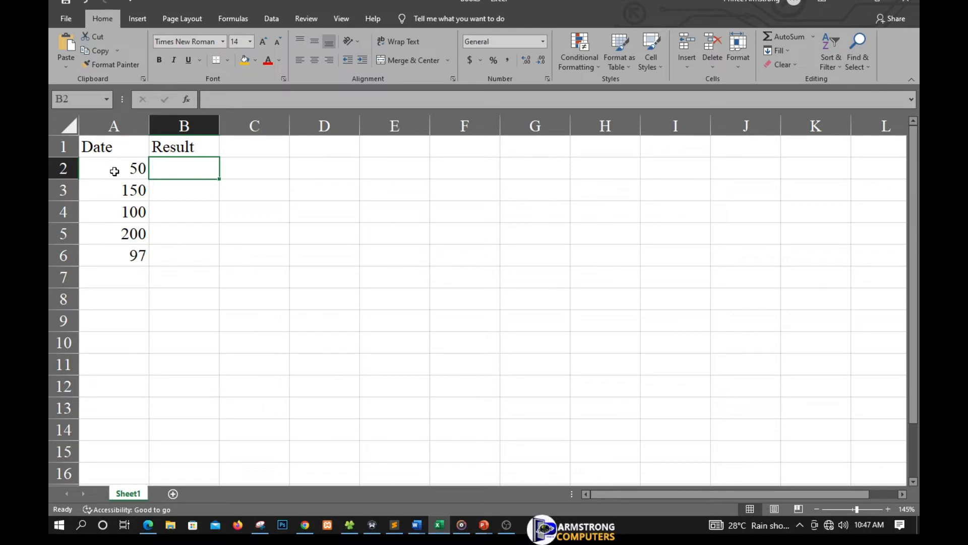
Centre the numbers in cells A2 to A6 horizontally.
{"action": "left_click", "coordinate": [113, 165]}
{"action": "left_click_drag", "start_coordinate": [113, 165], "coordinate": [113, 255]}
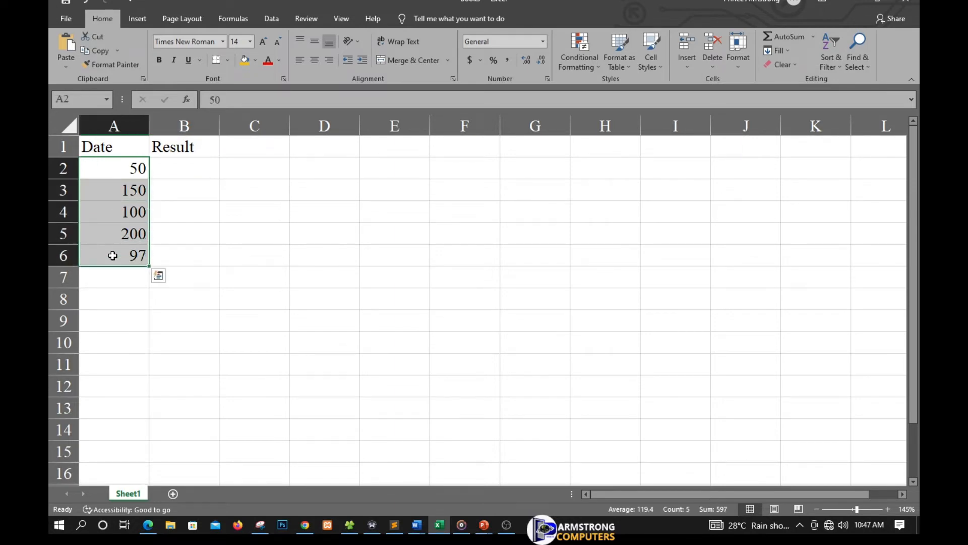
{"action": "left_click", "coordinate": [316, 59]}
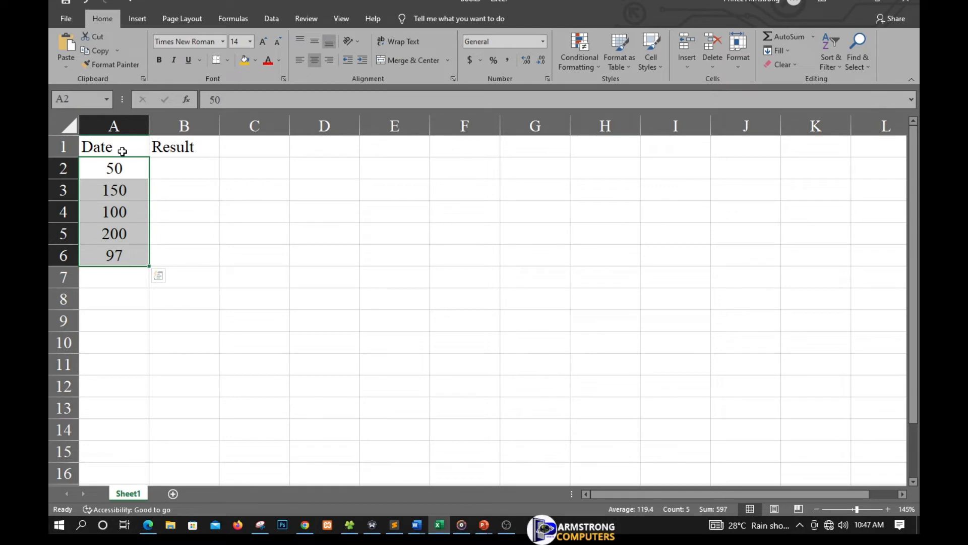
Set the width of column A to 14.
{"action": "left_click", "coordinate": [122, 150]}
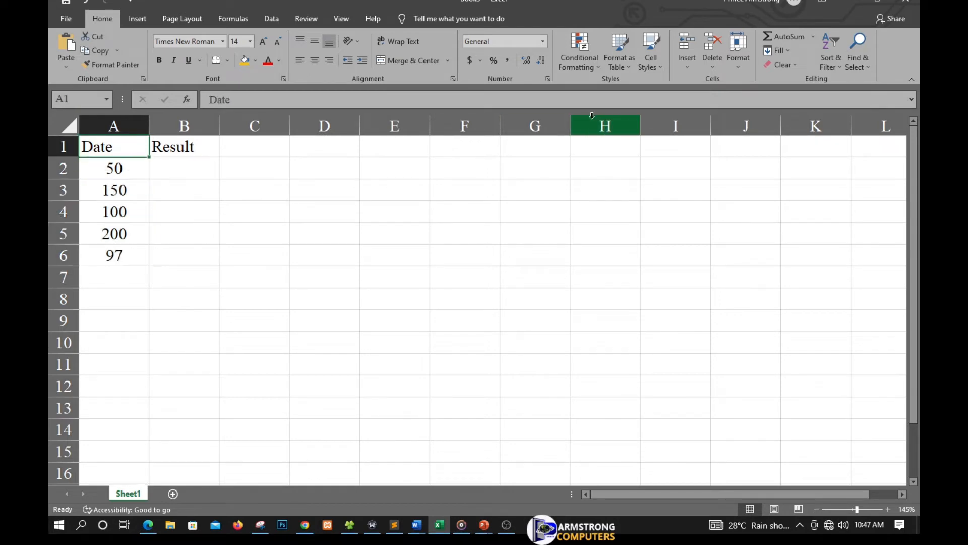
{"action": "left_click", "coordinate": [737, 68]}
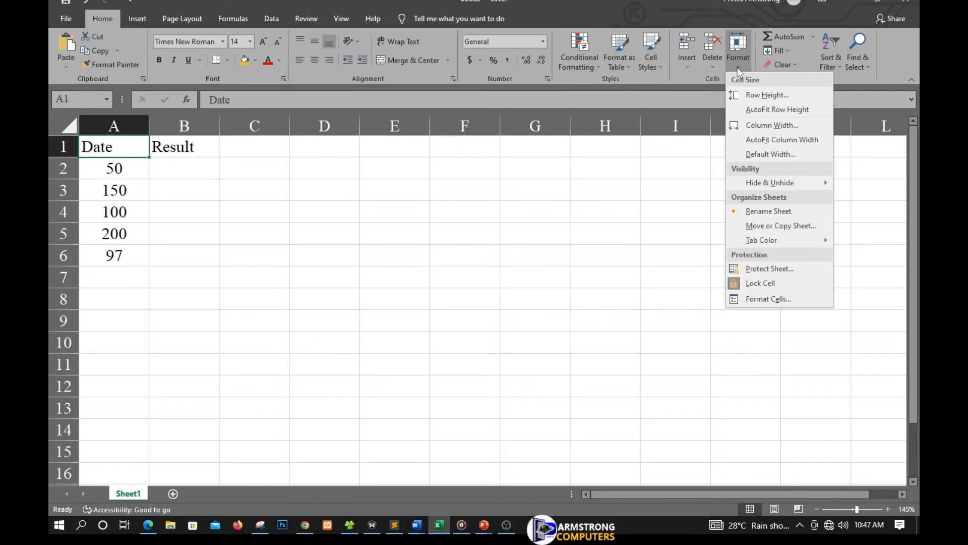
{"action": "left_click", "coordinate": [763, 126]}
{"action": "type", "text": "14"}
{"action": "key", "text": "Return"}
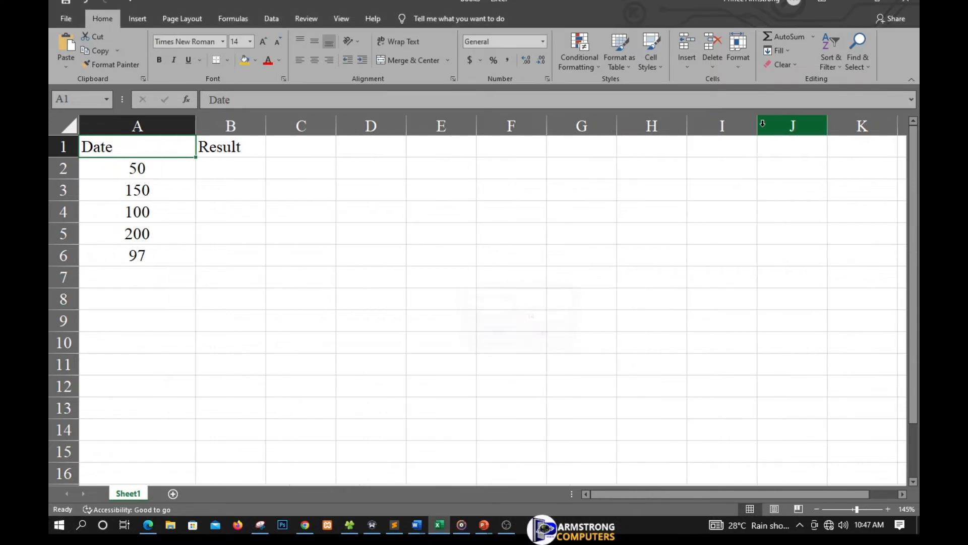
Set the width of column B to 14.
{"action": "left_click", "coordinate": [233, 143]}
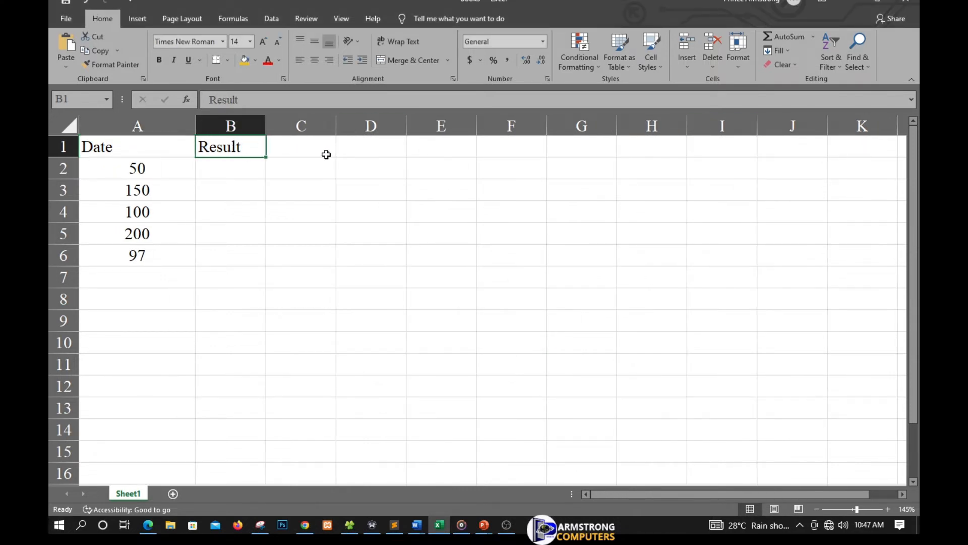
{"action": "left_click", "coordinate": [747, 64]}
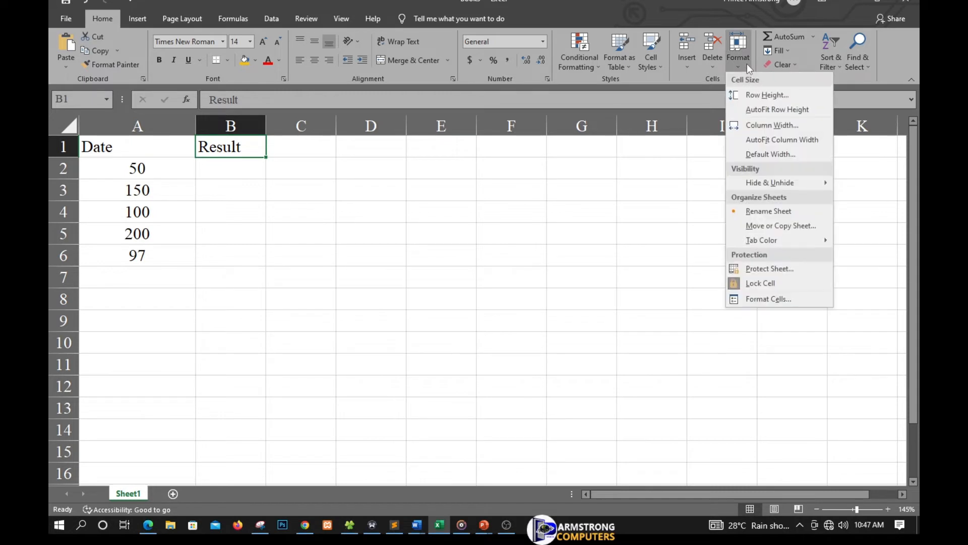
{"action": "left_click", "coordinate": [774, 126]}
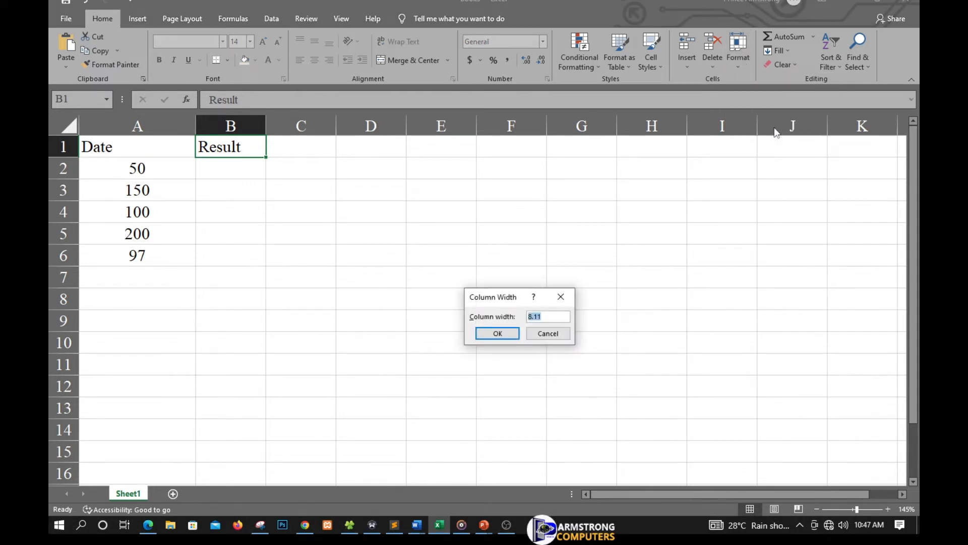
{"action": "type", "text": "14"}
{"action": "key", "text": "Return"}
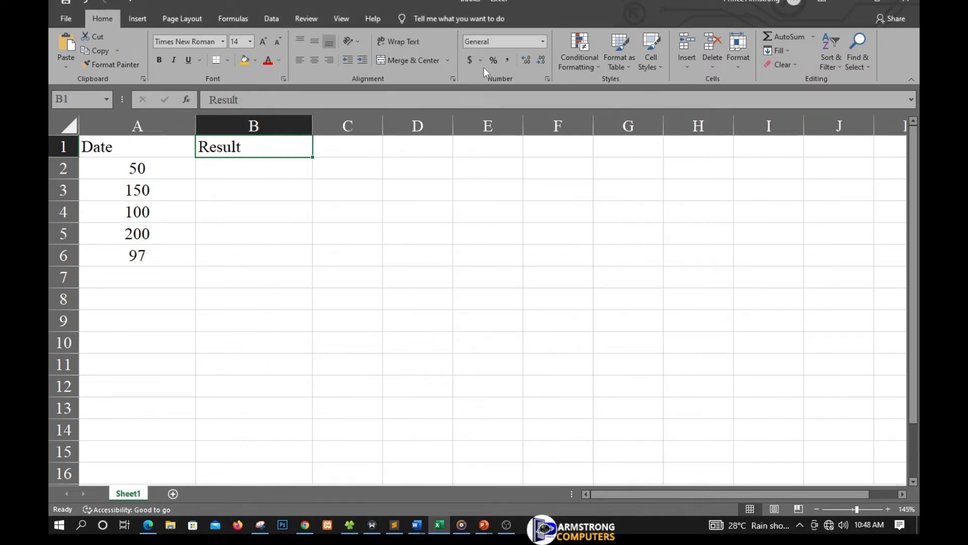
Centre the Date and Result headings in cells A1 and B1 horizontally.
{"action": "left_click_drag", "start_coordinate": [104, 150], "coordinate": [222, 151]}
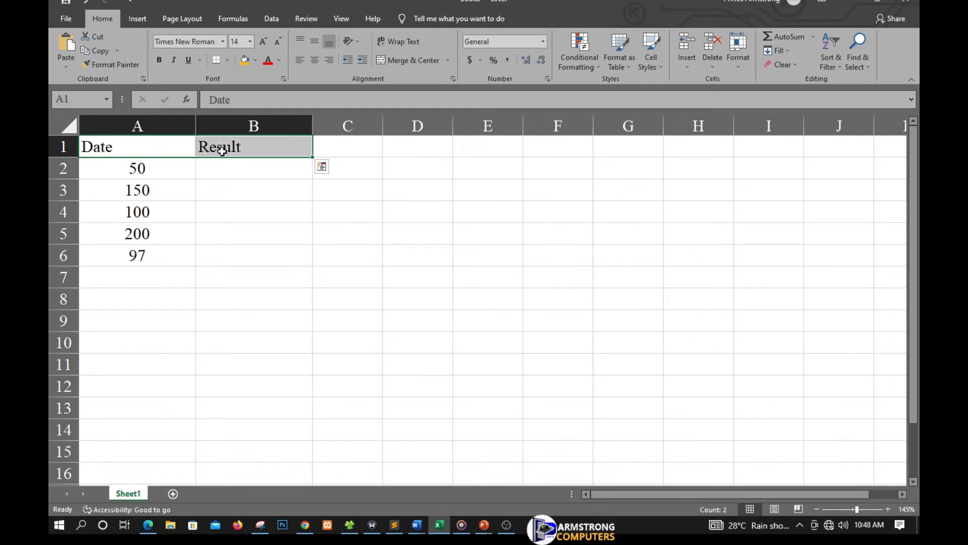
{"action": "left_click", "coordinate": [313, 61]}
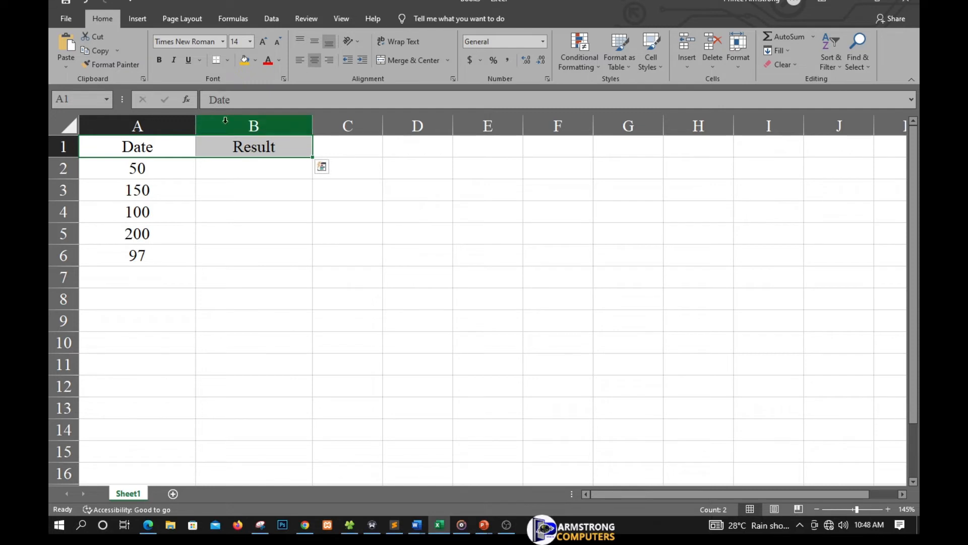
Bold the Date and Result headings in cells A1 and B1, and set the width of column B to 16.
{"action": "left_click", "coordinate": [159, 59]}
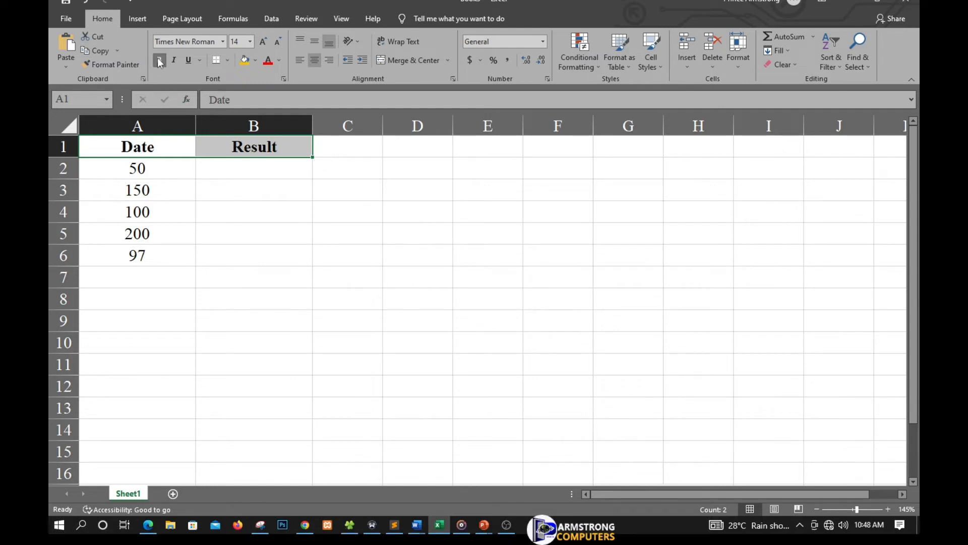
{"action": "left_click", "coordinate": [238, 174]}
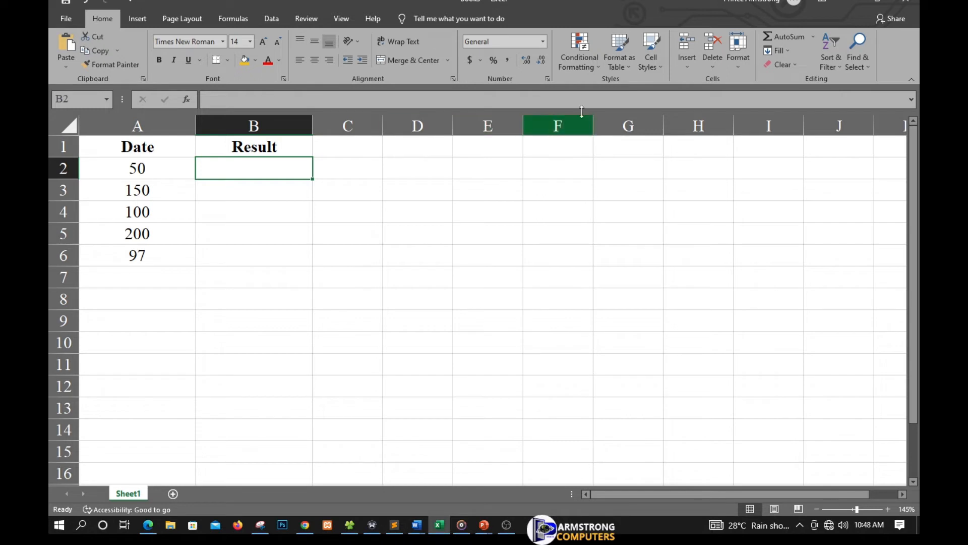
{"action": "left_click", "coordinate": [739, 64]}
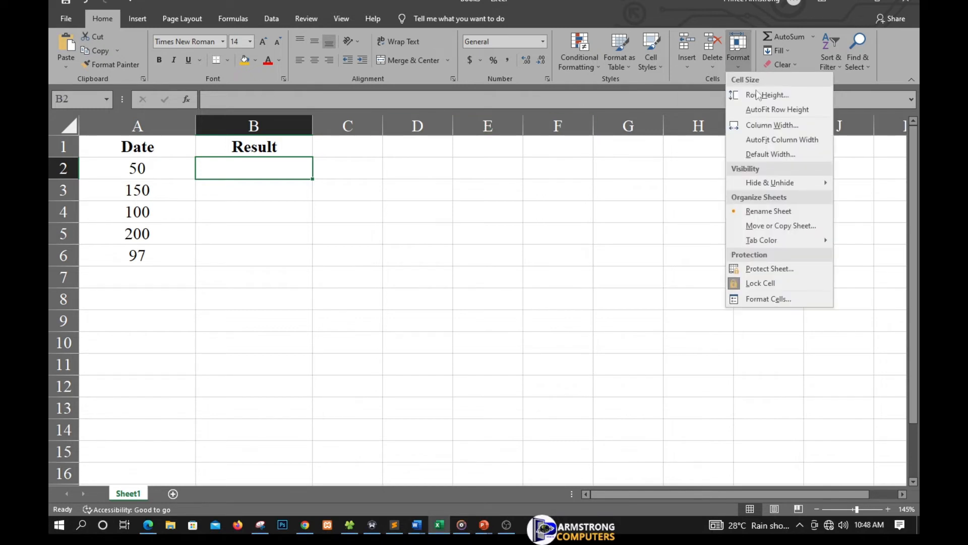
{"action": "left_click", "coordinate": [777, 126]}
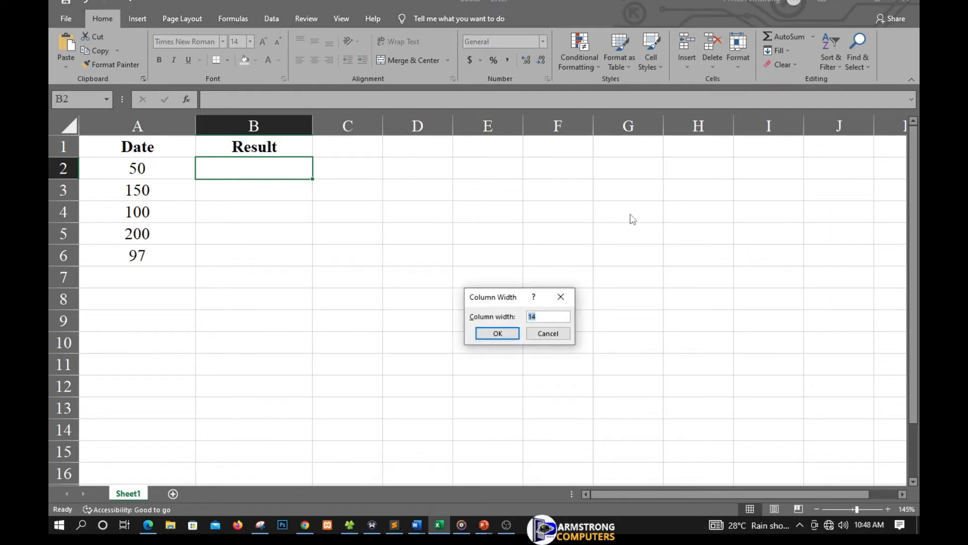
{"action": "type", "text": "16"}
{"action": "key", "text": "Return"}
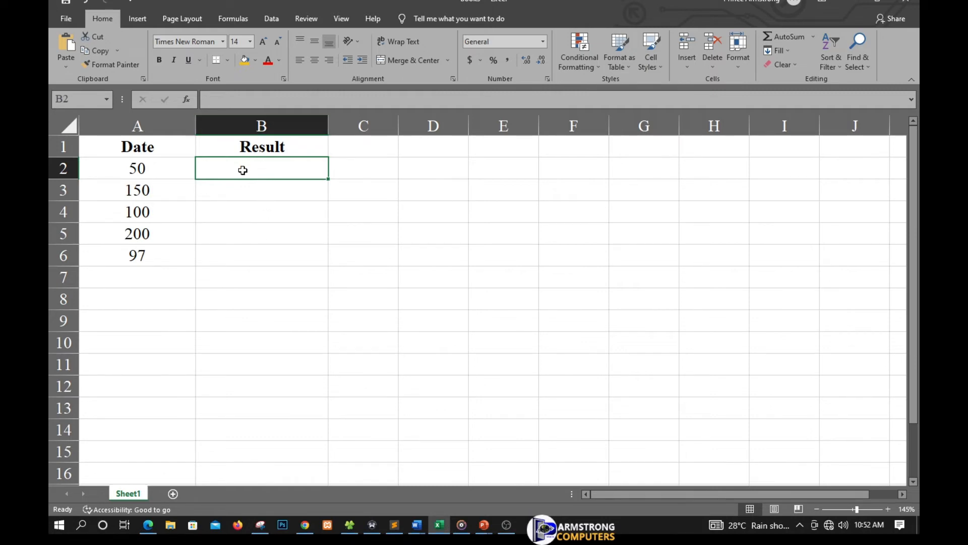
Enter the formula =If(a2<=100,"Within Budget","Over Budget") in cell B2.
{"action": "type", "text": "="}
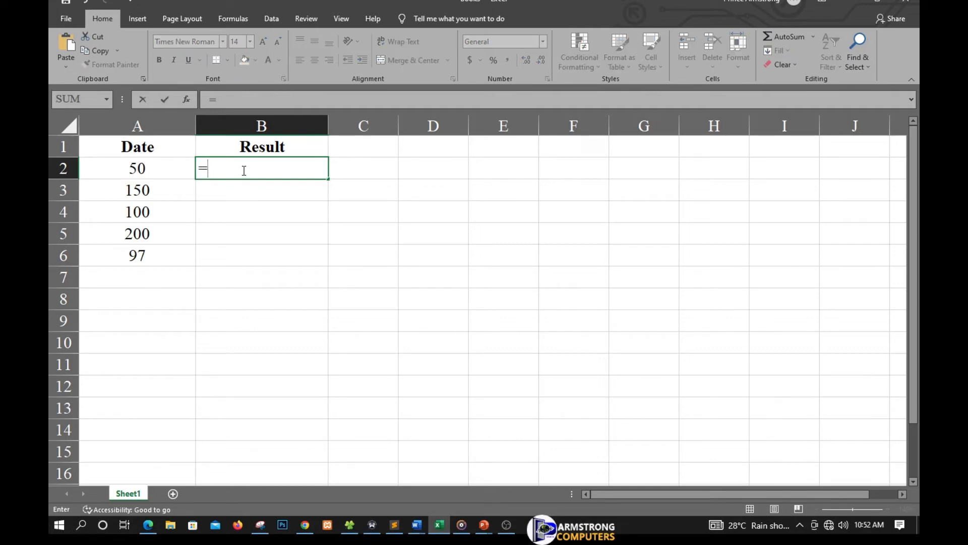
{"action": "type", "text": "If"}
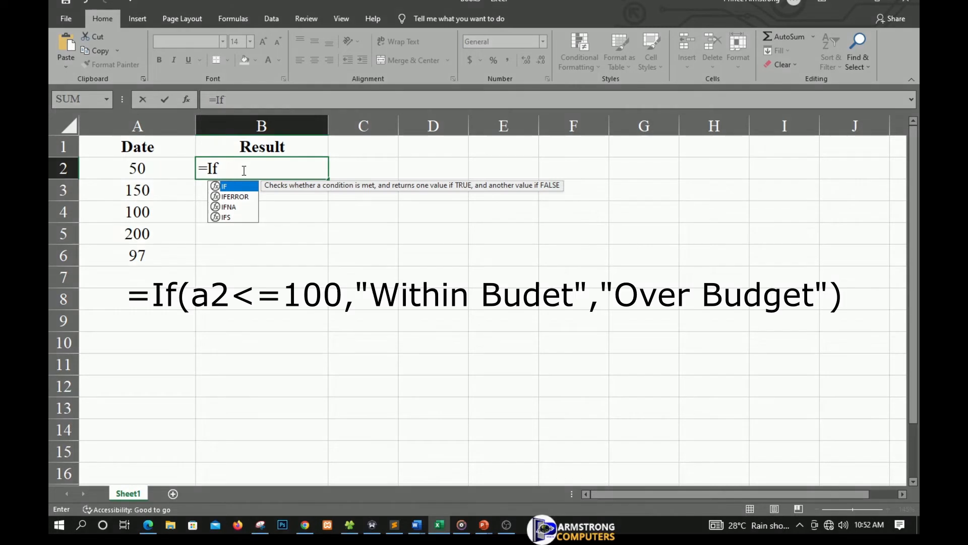
{"action": "type", "text": "("}
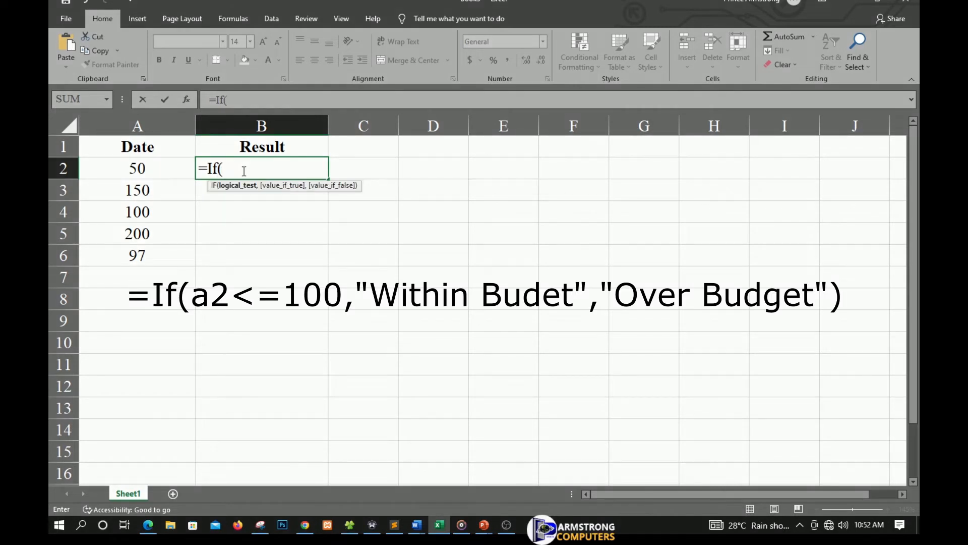
{"action": "type", "text": "a2"}
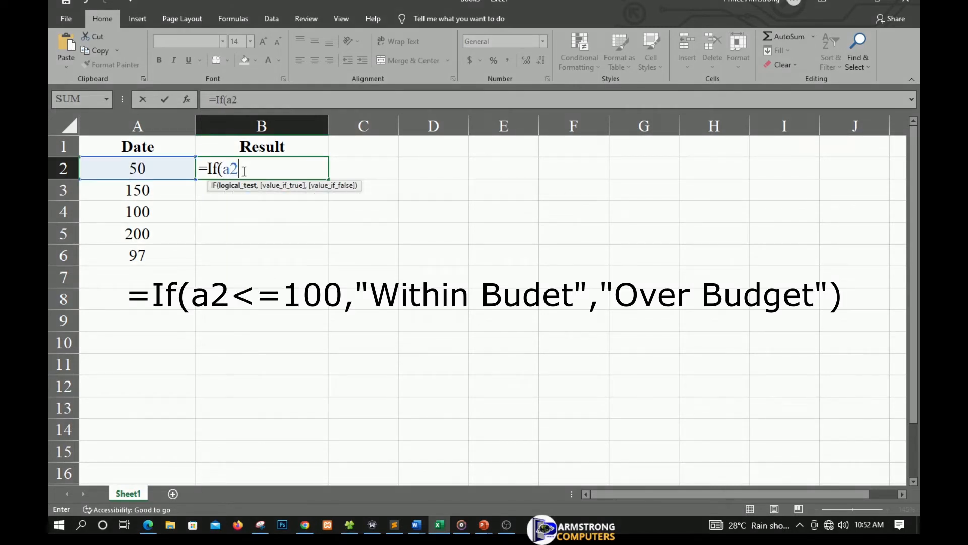
{"action": "type", "text": "<=100,\""}
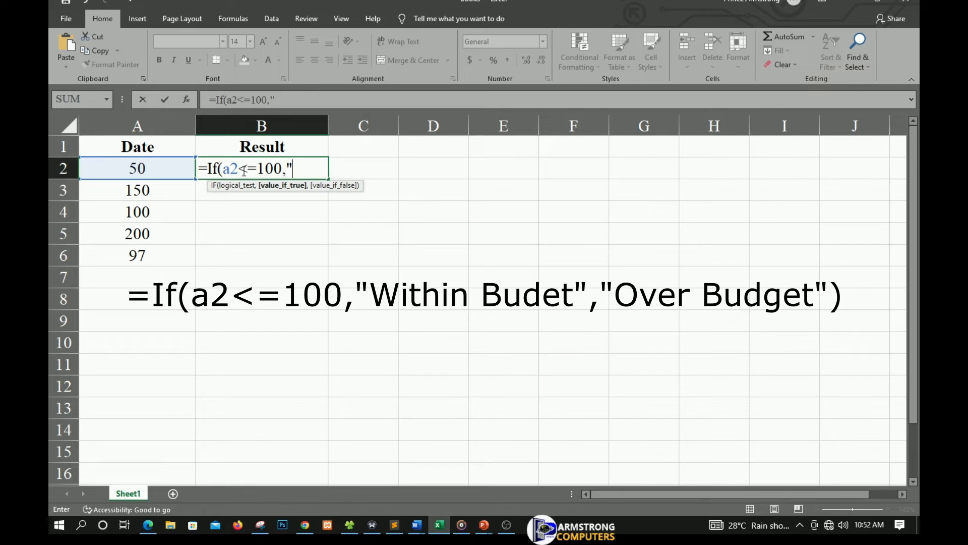
{"action": "type", "text": "Within B"}
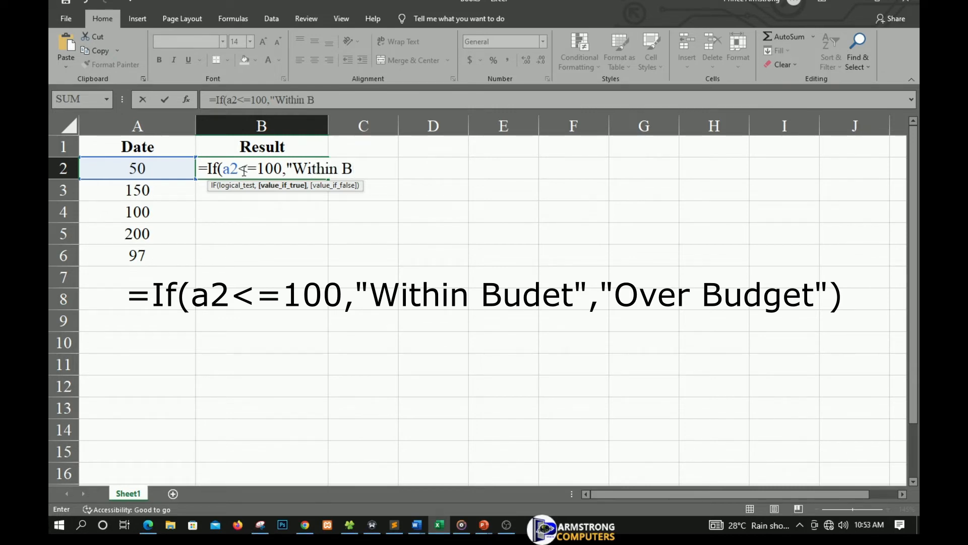
{"action": "type", "text": "udget\","}
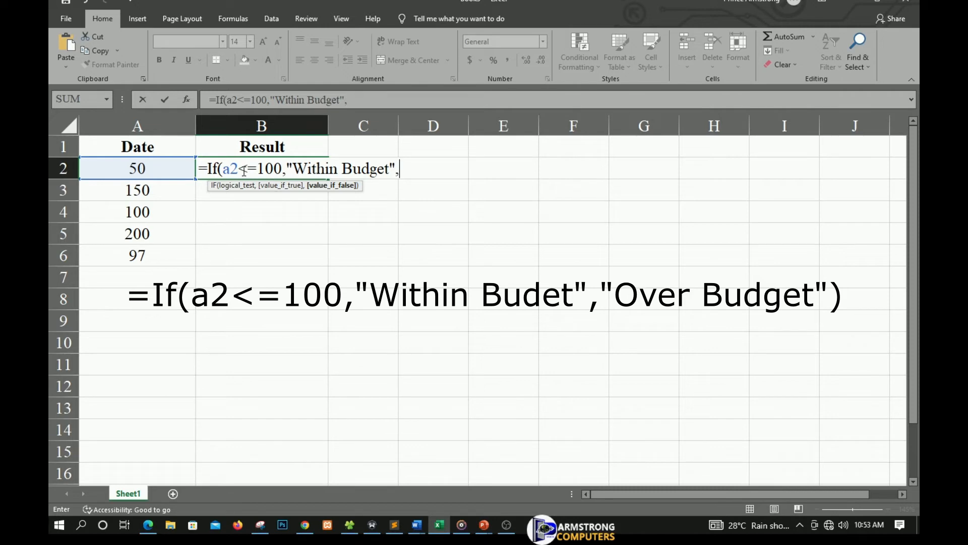
{"action": "type", "text": "\"Over B"}
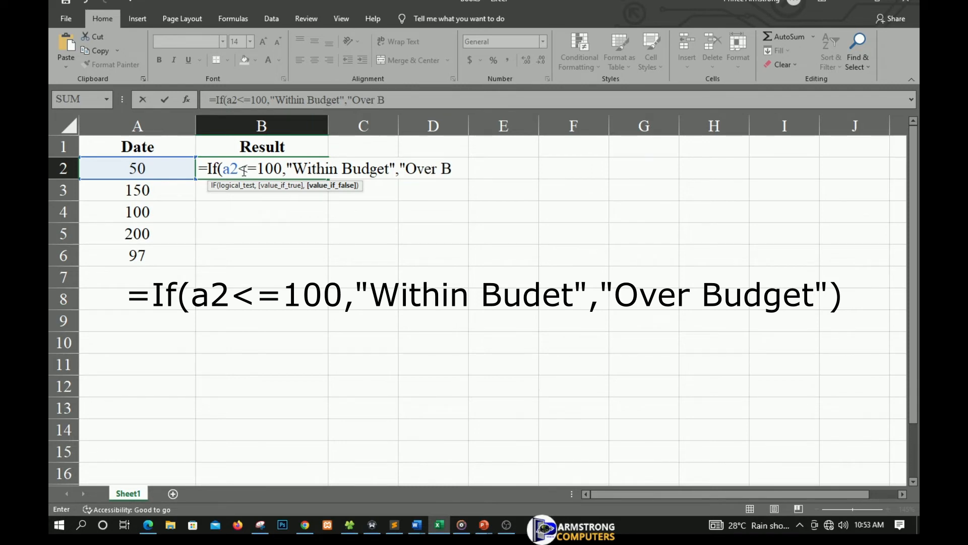
{"action": "type", "text": "udget"}
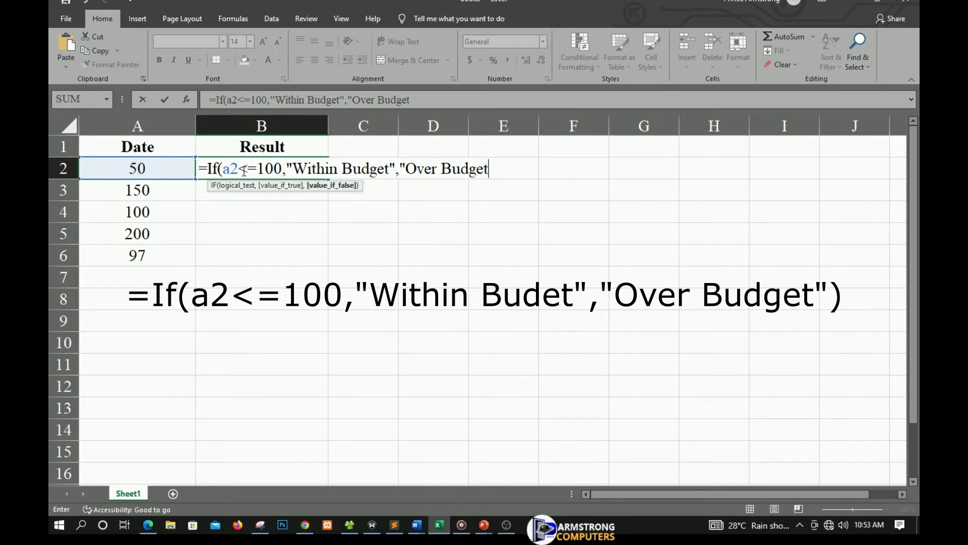
{"action": "type", "text": "\")"}
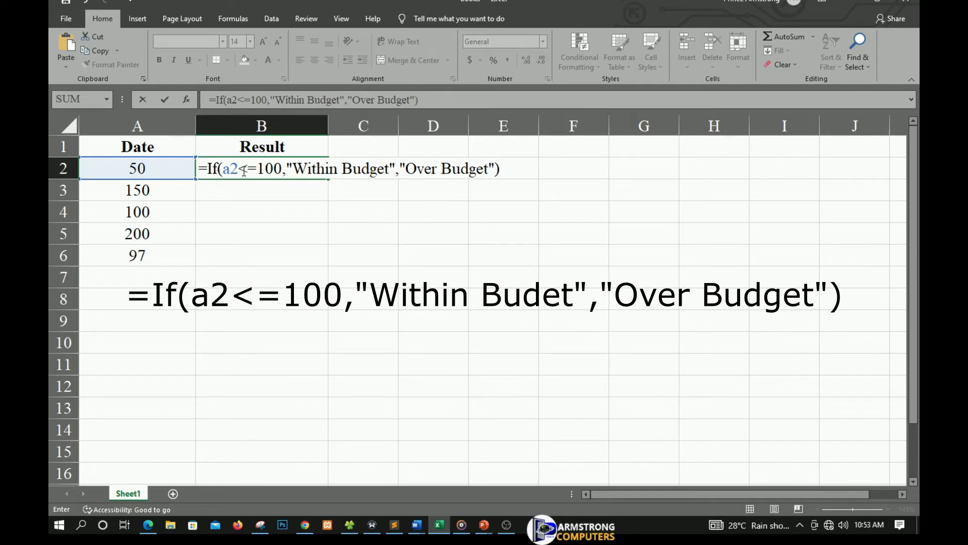
{"action": "key", "text": "Return"}
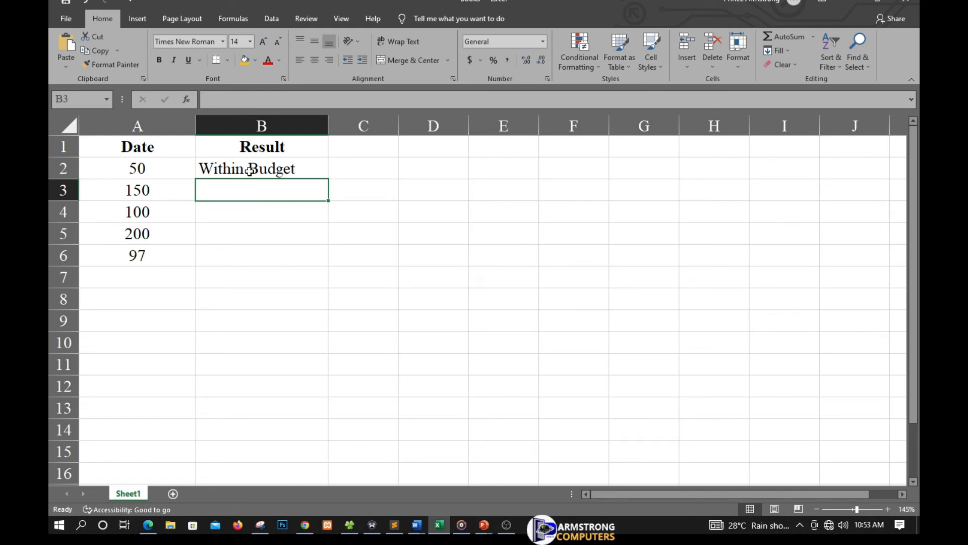
Examine the logical test and the two outcome texts of the IF formula in cell B2.
{"action": "left_click", "coordinate": [239, 171]}
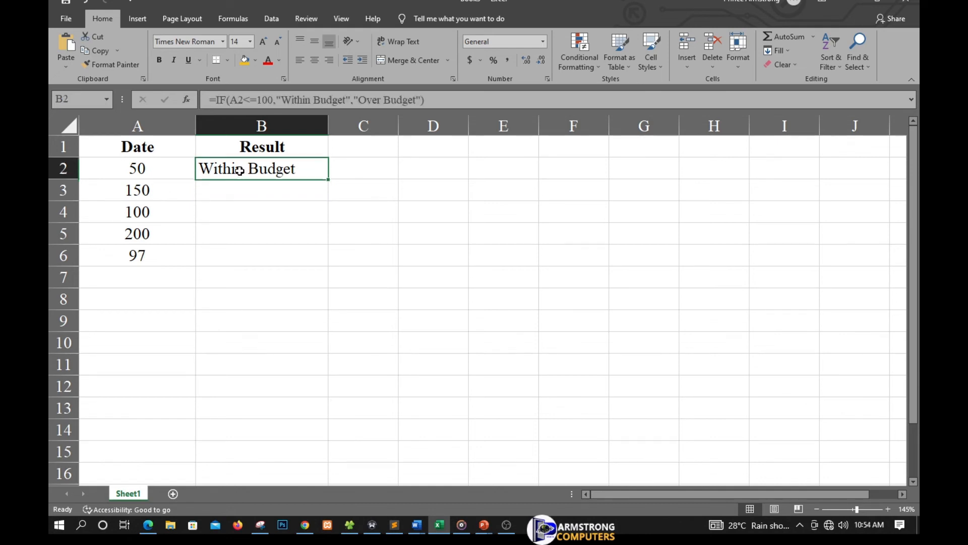
{"action": "double_click", "coordinate": [240, 170]}
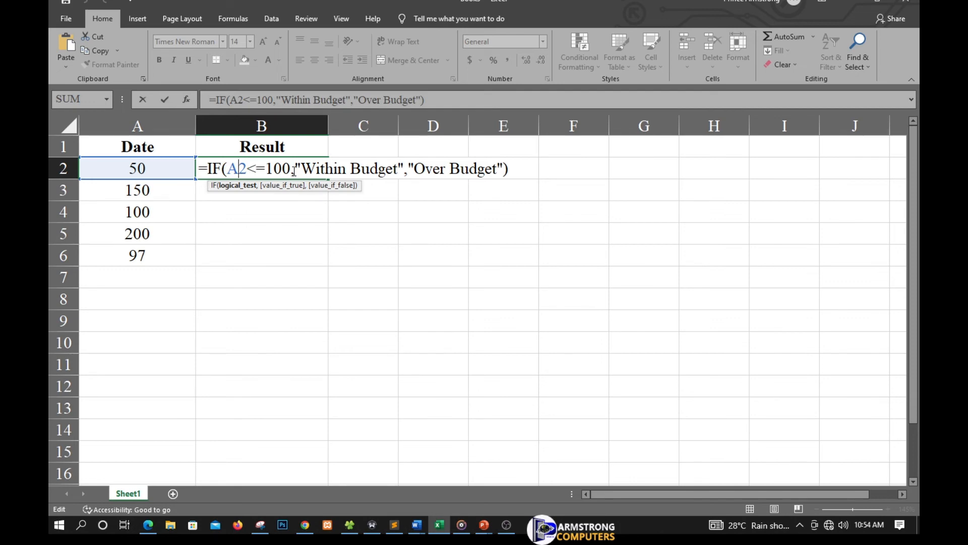
{"action": "key", "text": "Return"}
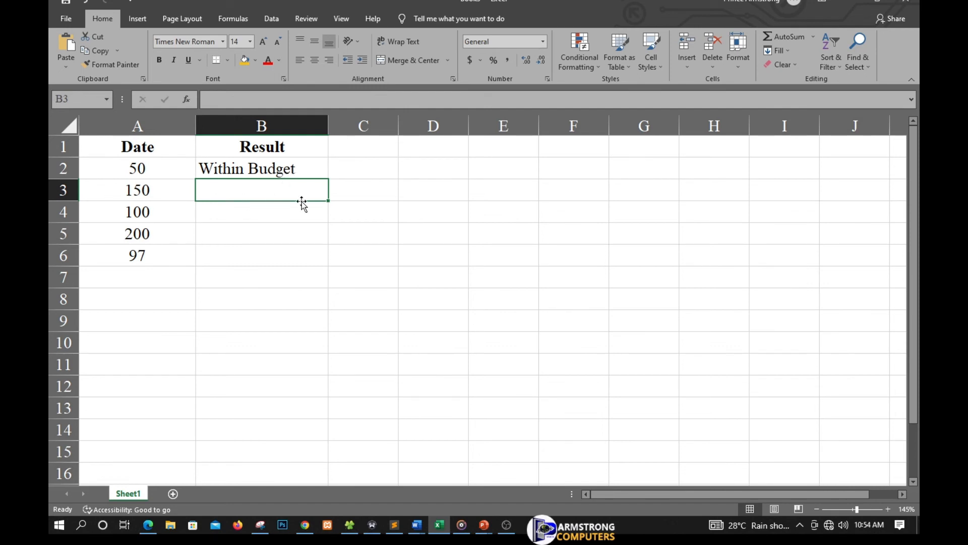
Enter the formula =if(a3<=100,"Within Budget","Over Budget") in cell B3.
{"action": "type", "text": "="}
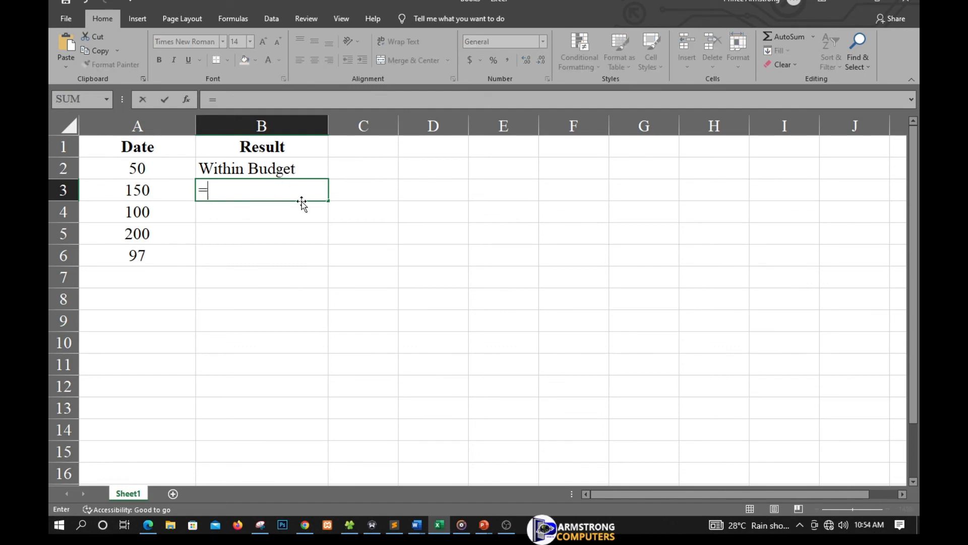
{"action": "type", "text": "if"}
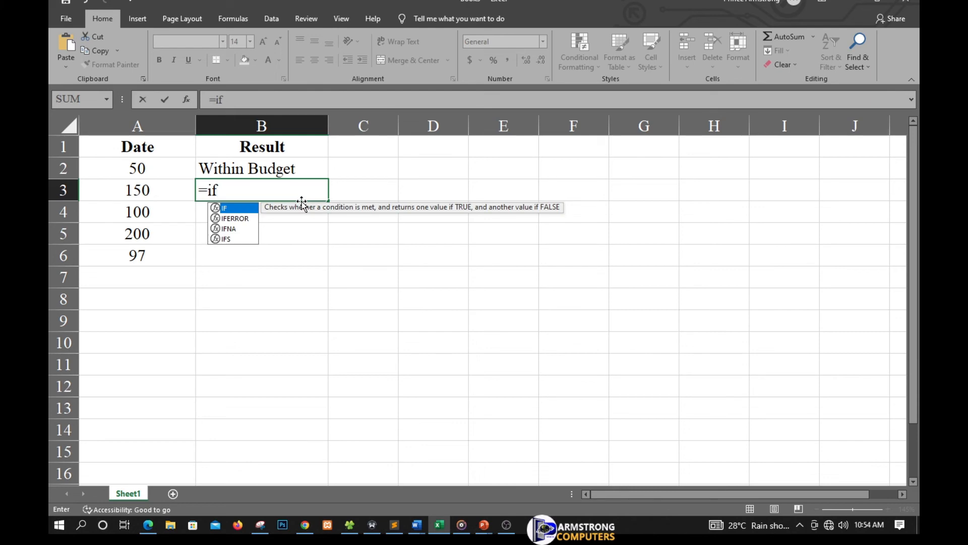
{"action": "type", "text": "("}
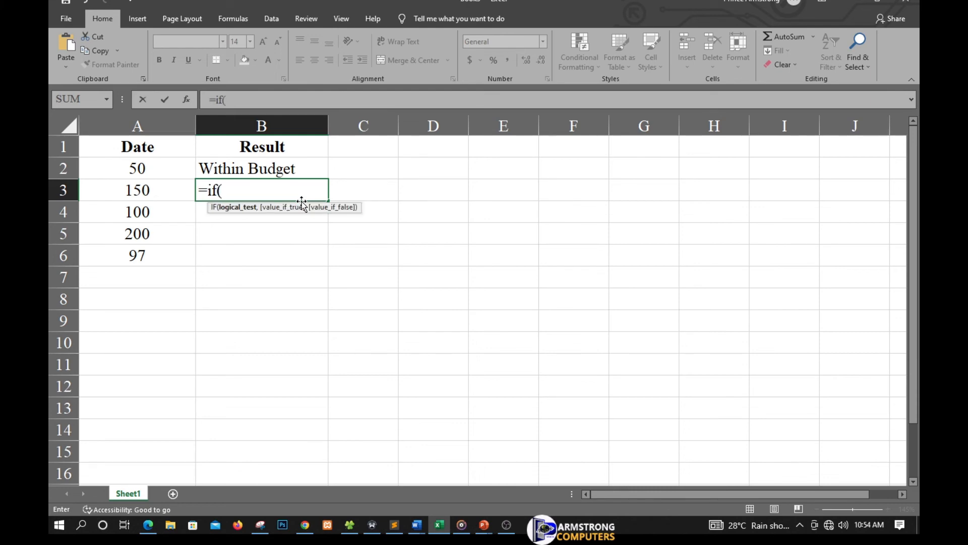
{"action": "type", "text": "a3"}
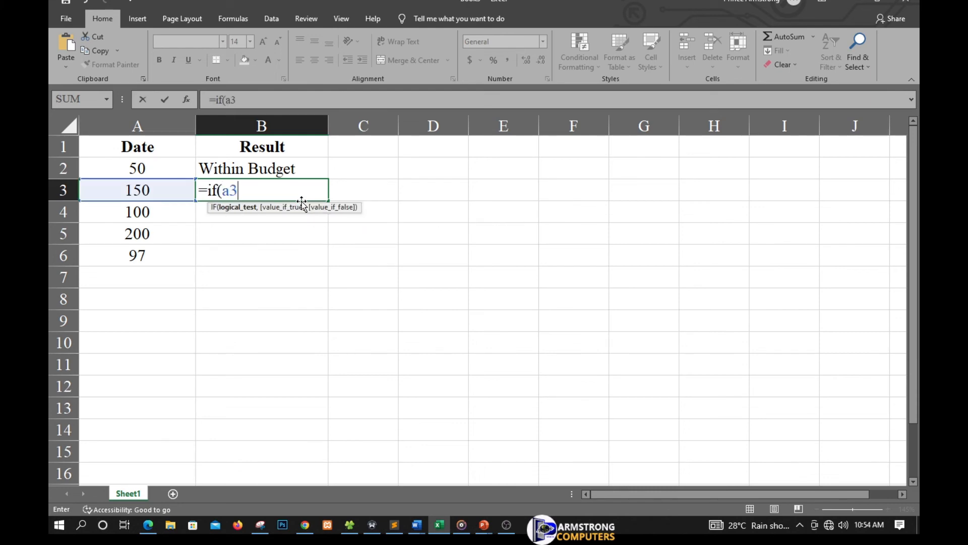
{"action": "type", "text": ","}
{"action": "key", "text": "BackSpace"}
{"action": "type", "text": "<=100,\""}
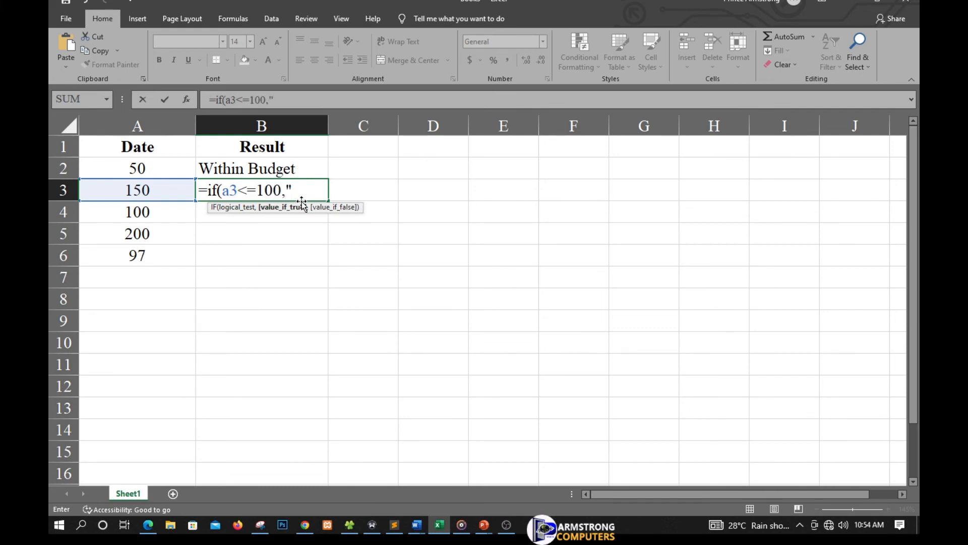
{"action": "type", "text": "Within Bu"}
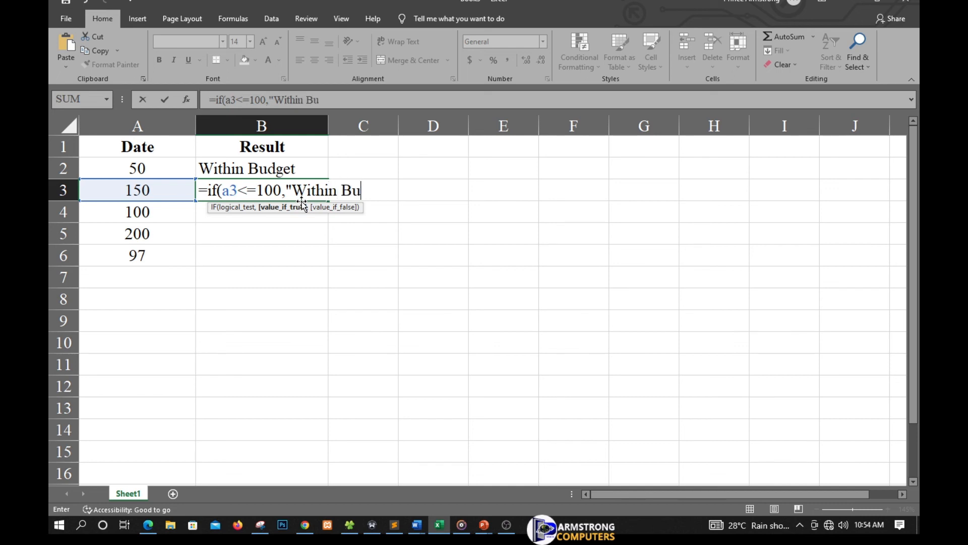
{"action": "type", "text": "dget\""}
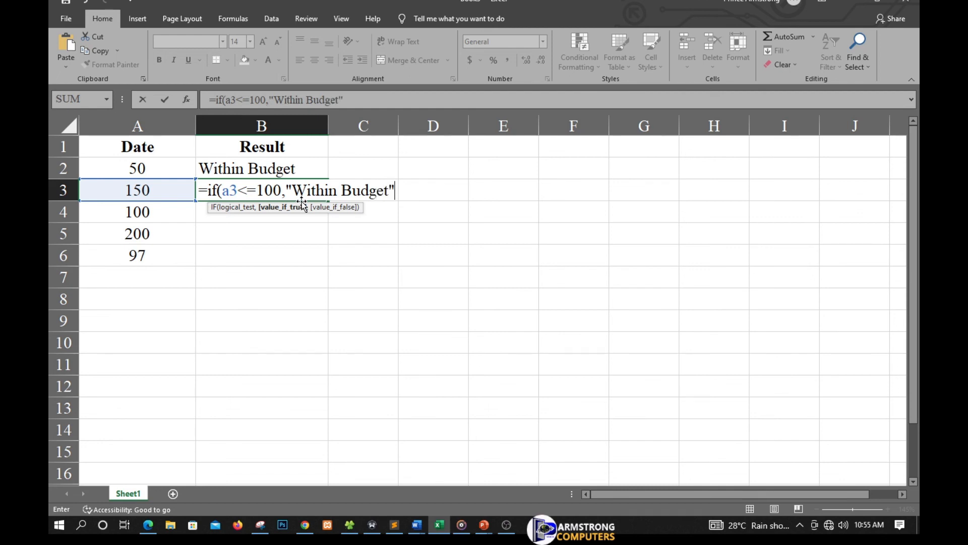
{"action": "type", "text": ",\"O"}
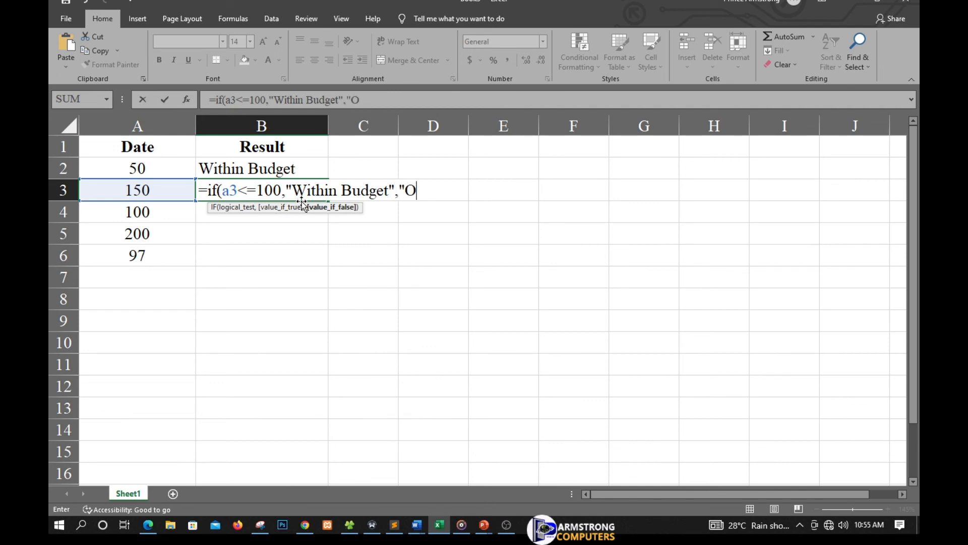
{"action": "type", "text": "V"}
{"action": "key", "text": "BackSpace"}
{"action": "type", "text": "ver"}
{"action": "type", "text": "Bu"}
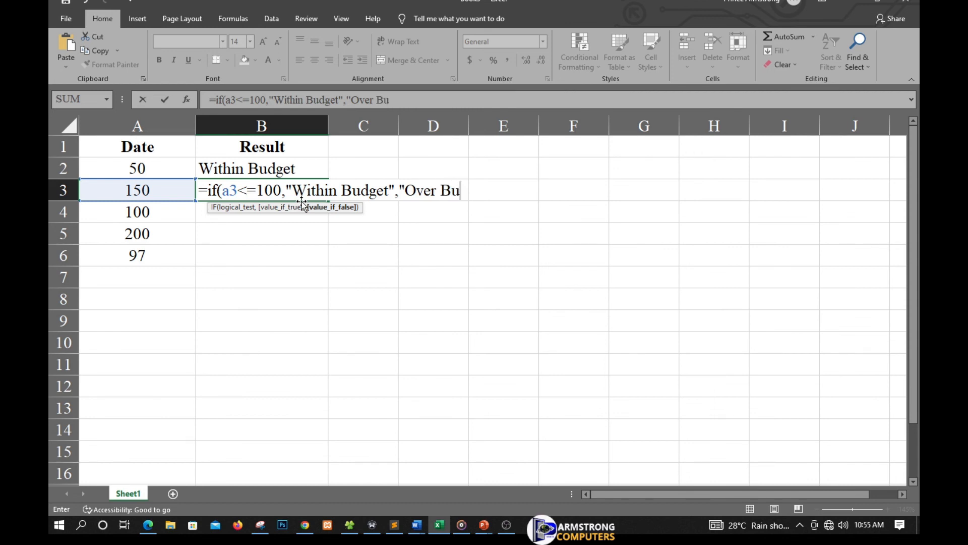
{"action": "type", "text": "dget\""}
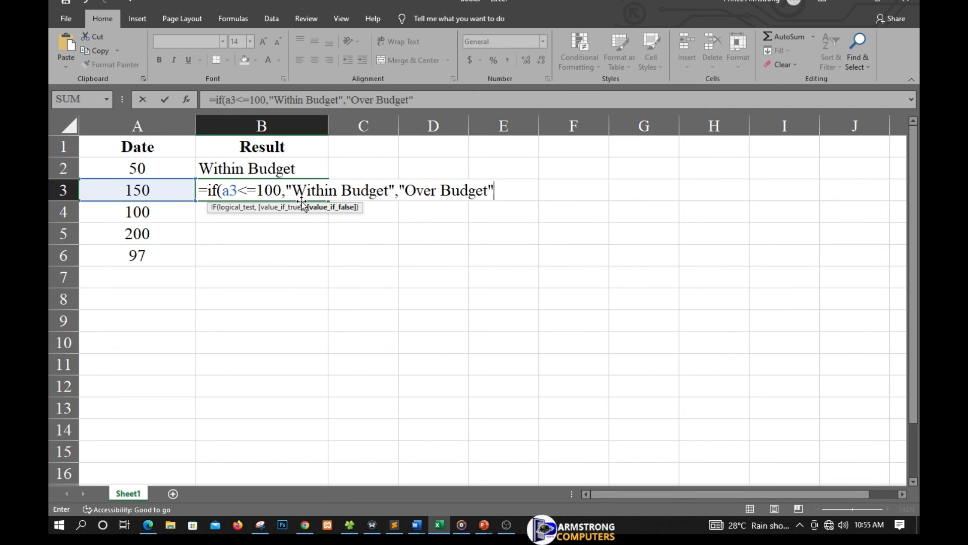
{"action": "type", "text": ")"}
{"action": "key", "text": "Return"}
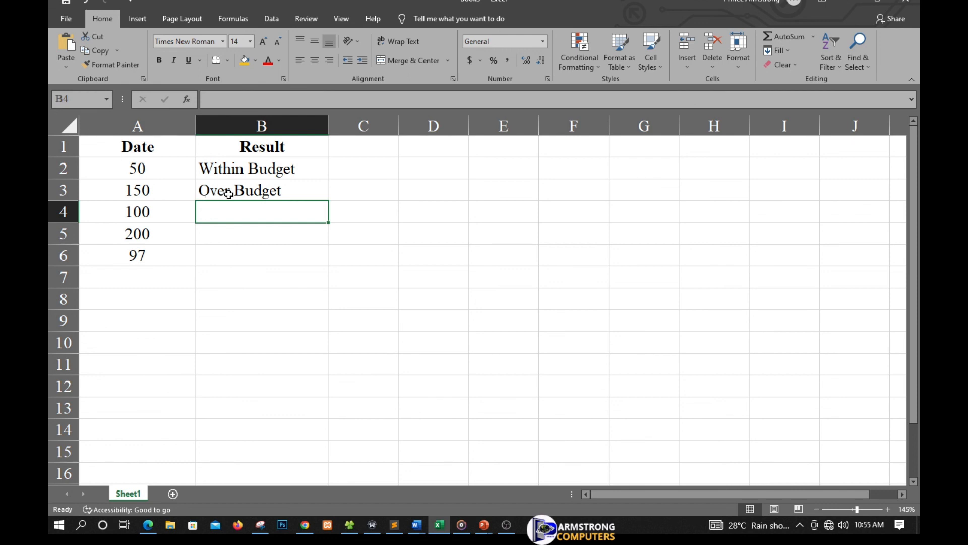
Fill the IF formula from cell B3 down through cell B6.
{"action": "left_click", "coordinate": [270, 192]}
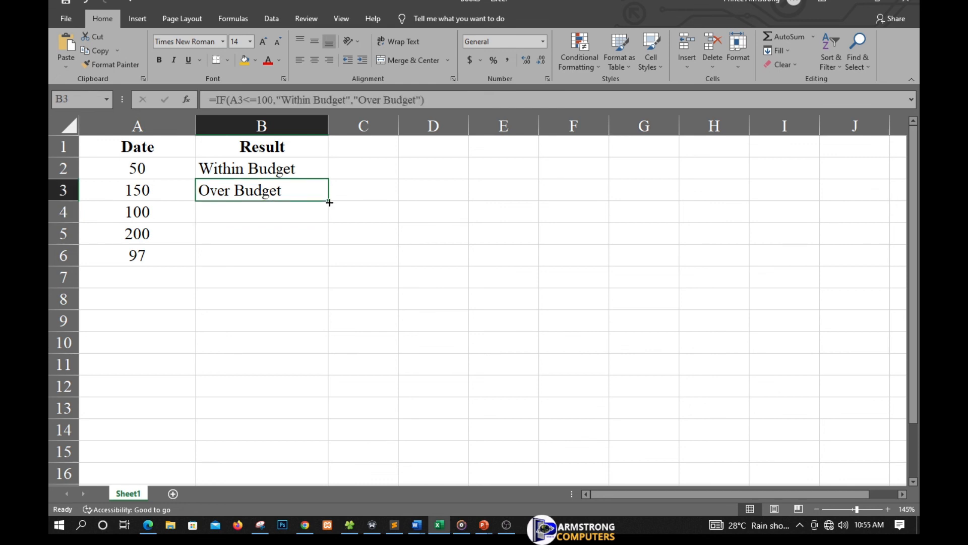
{"action": "left_click_drag", "start_coordinate": [329, 202], "coordinate": [326, 262]}
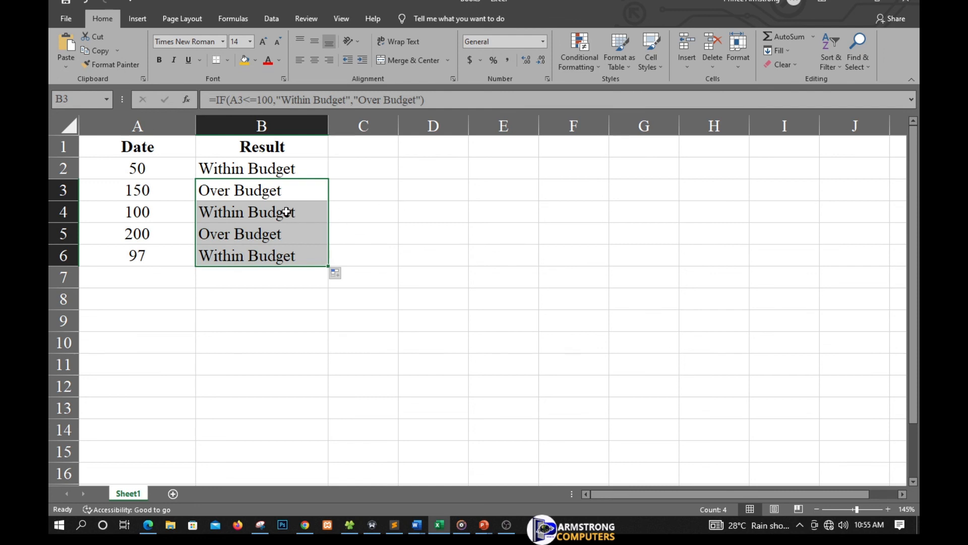